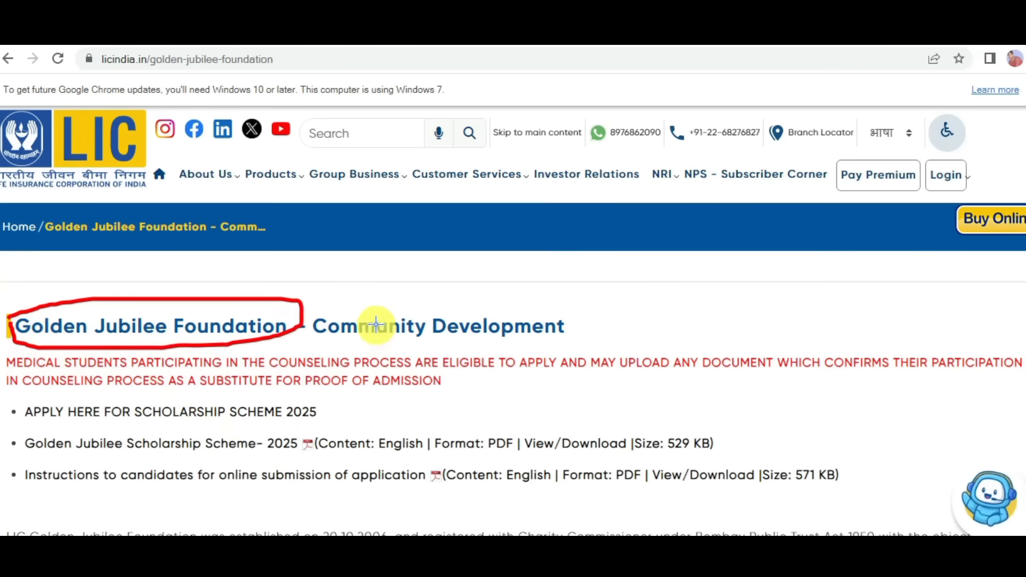
pyautogui.moveTo(45, 426); pyautogui.dragTo(290, 423)
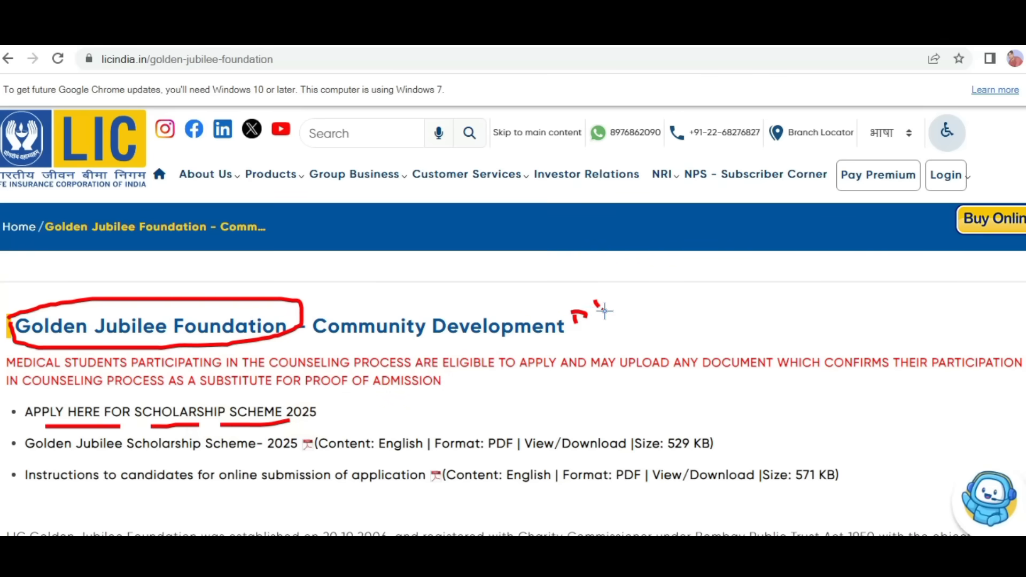
pyautogui.moveTo(605, 311)
pyautogui.mouseDown()
pyautogui.moveTo(622, 288)
pyautogui.moveTo(652, 287)
pyautogui.moveTo(663, 305)
pyautogui.moveTo(679, 274)
pyautogui.moveTo(704, 277)
pyautogui.mouseUp()
pyautogui.moveTo(644, 323); pyautogui.dragTo(711, 299)
pyautogui.moveTo(697, 251); pyautogui.dragTo(786, 220)
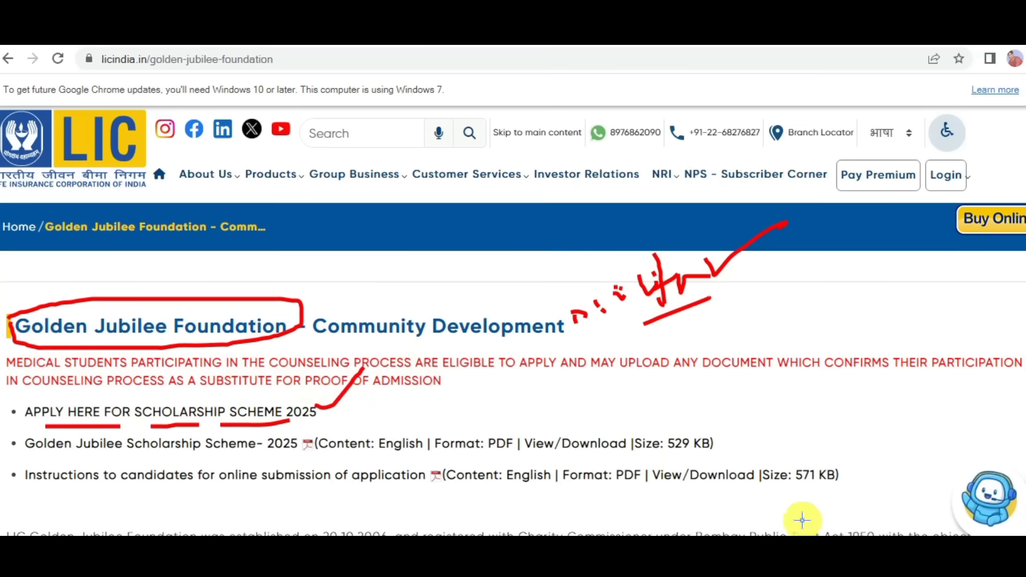
pyautogui.press('Escape')
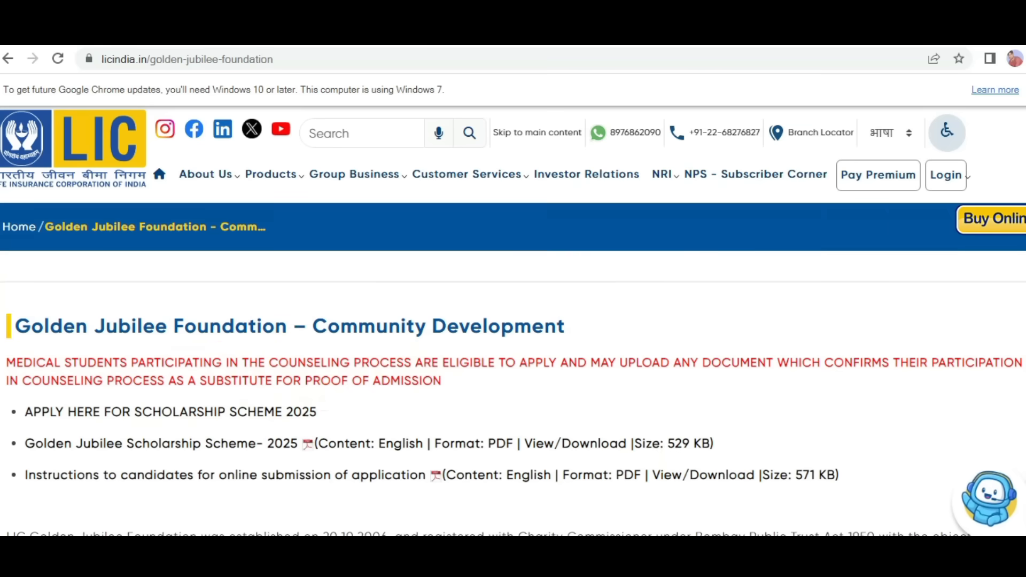
# Step: Open the online application form for Scholarship Scheme 2025
pyautogui.click(219, 413)
pyautogui.click(591, 140)
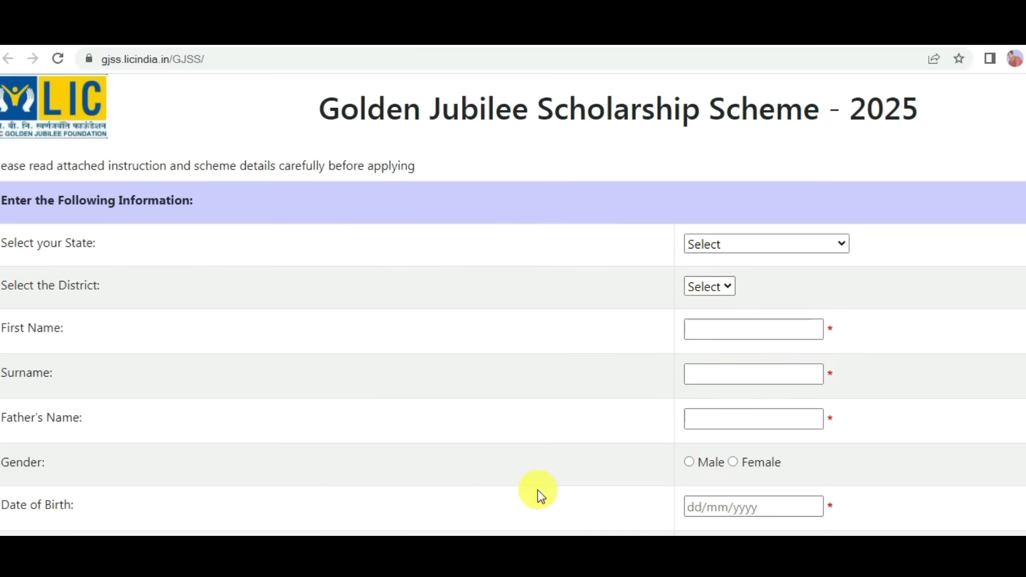
# Step: Set the applicant's state to Madhya Pradesh and the district to Sehore
pyautogui.click(25, 247)
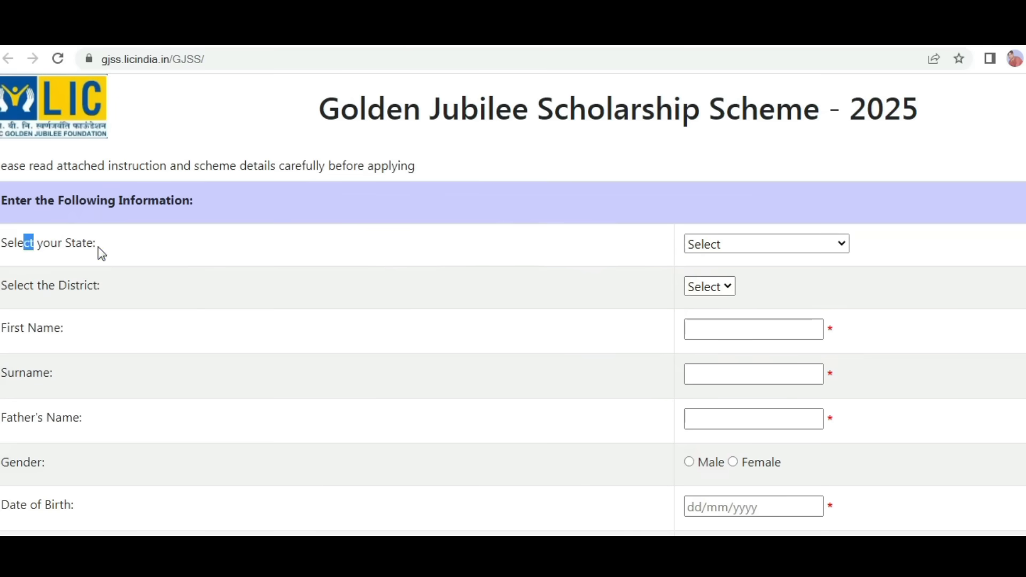
pyautogui.press('m')
pyautogui.moveTo(29, 248); pyautogui.dragTo(96, 248)
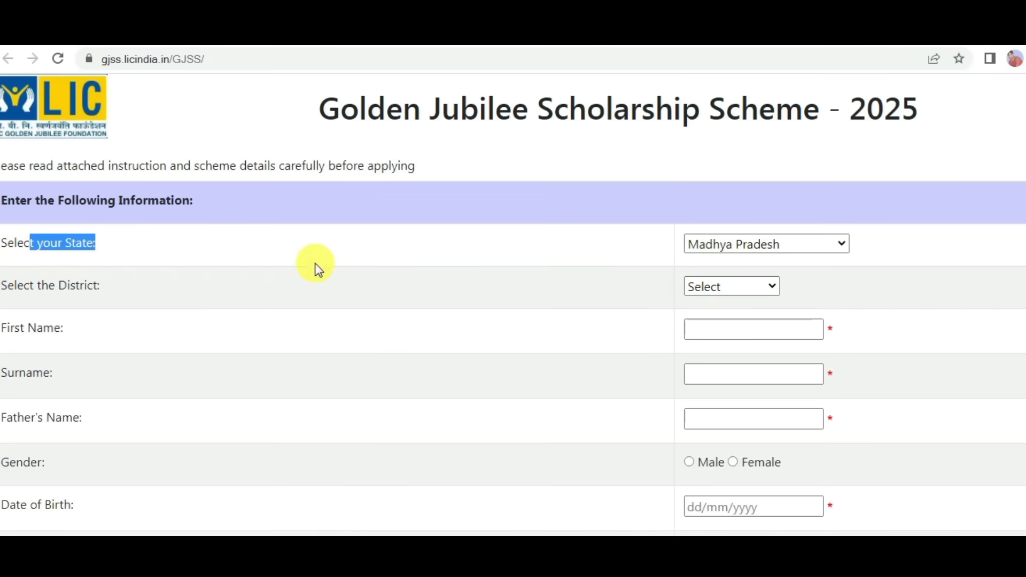
pyautogui.moveTo(12, 288); pyautogui.dragTo(120, 290)
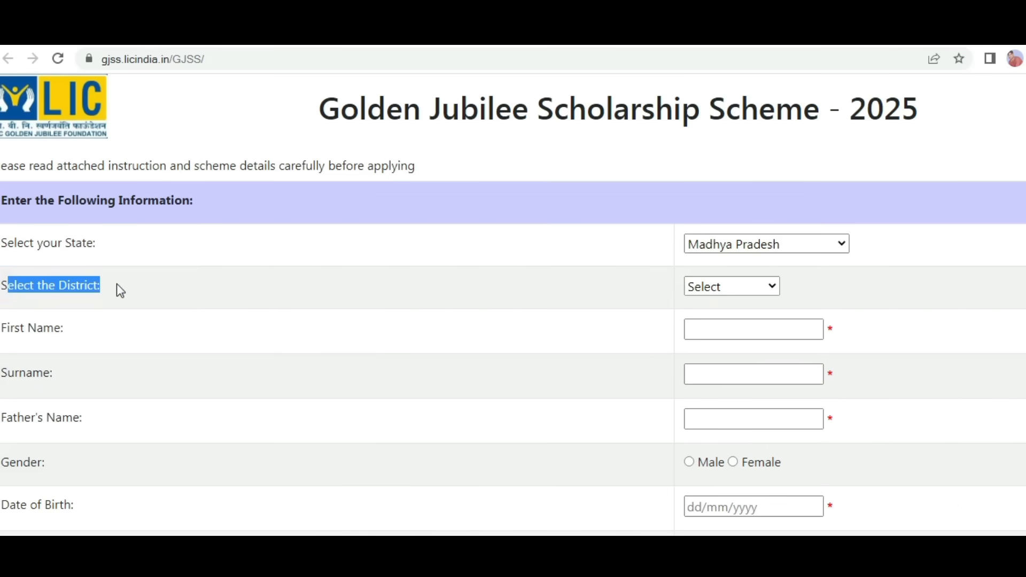
pyautogui.click(700, 288)
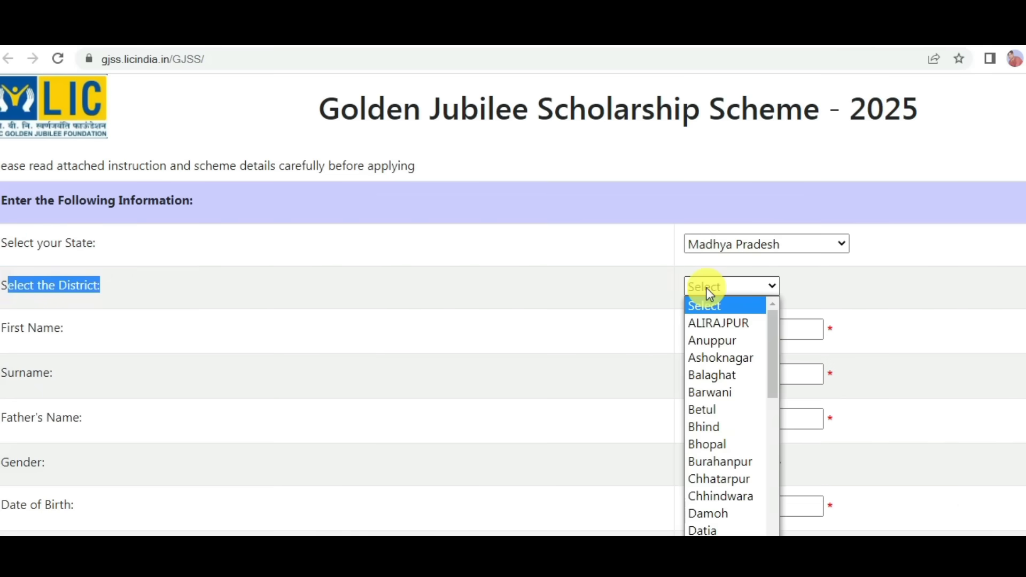
pyautogui.write('sehore')
pyautogui.press('Return')
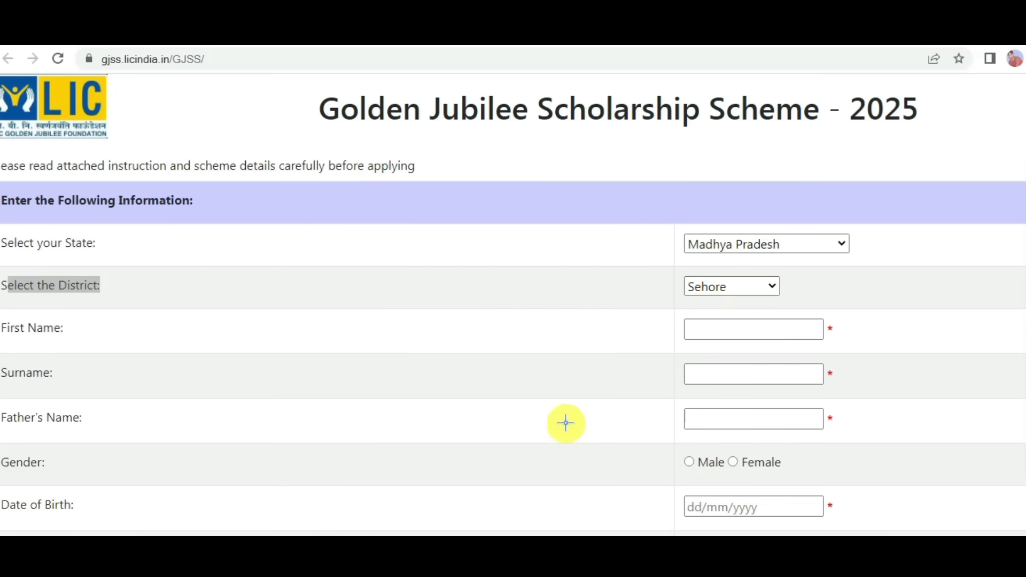
# Step: Review the form's first name, surname, father's name, gender and date of birth fields
pyautogui.moveTo(216, 334); pyautogui.dragTo(327, 334)
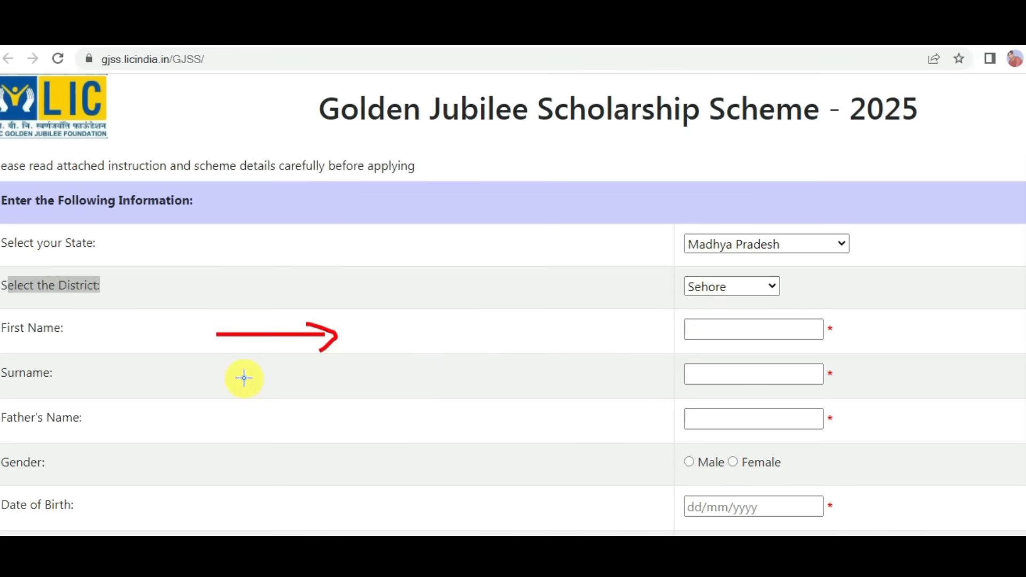
pyautogui.moveTo(223, 379); pyautogui.dragTo(329, 382)
pyautogui.moveTo(764, 322); pyautogui.dragTo(826, 304)
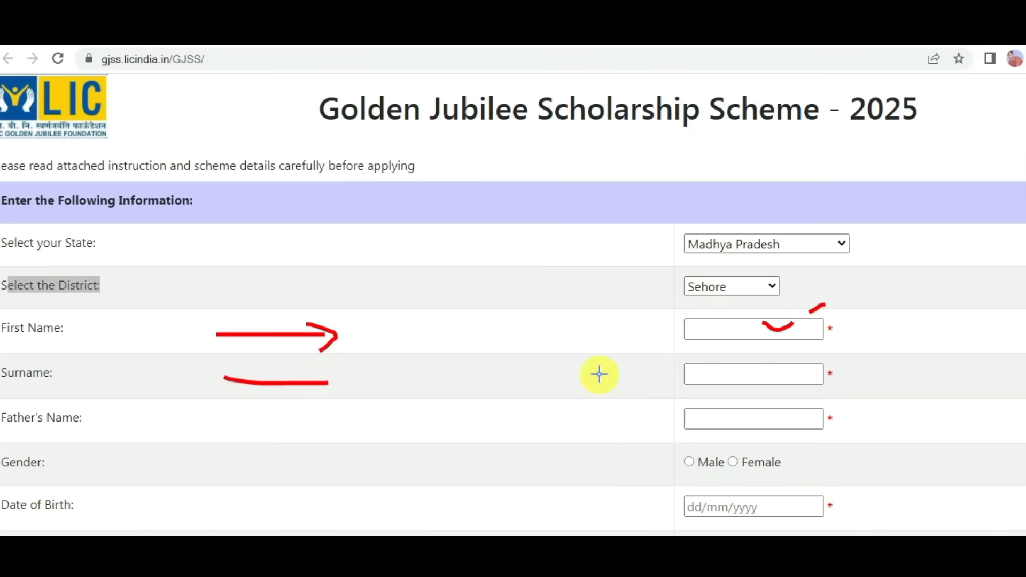
pyautogui.moveTo(722, 371)
pyautogui.mouseDown()
pyautogui.moveTo(744, 382)
pyautogui.moveTo(784, 364)
pyautogui.mouseUp()
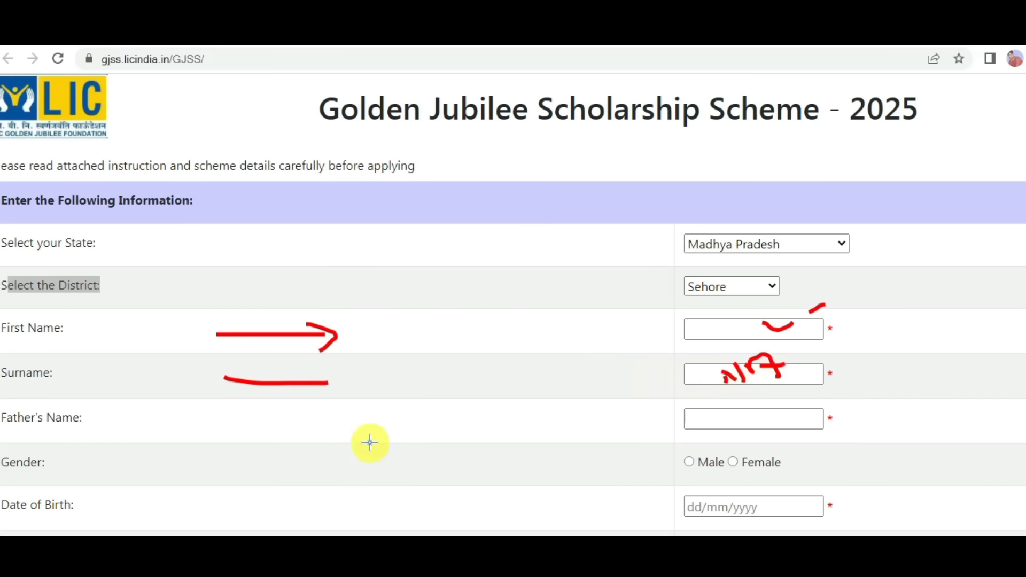
pyautogui.moveTo(27, 429); pyautogui.dragTo(95, 431)
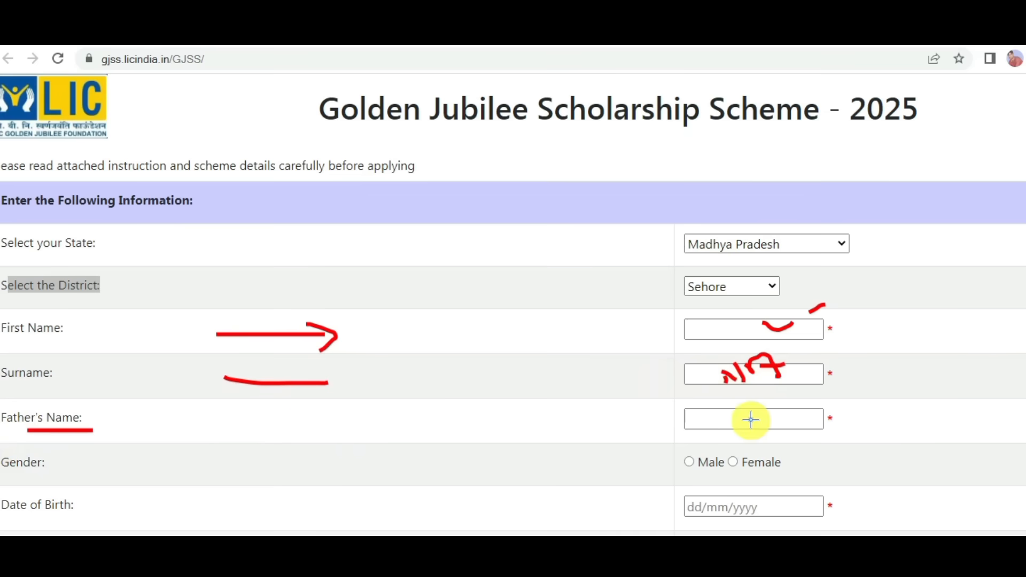
pyautogui.moveTo(748, 417); pyautogui.dragTo(816, 388)
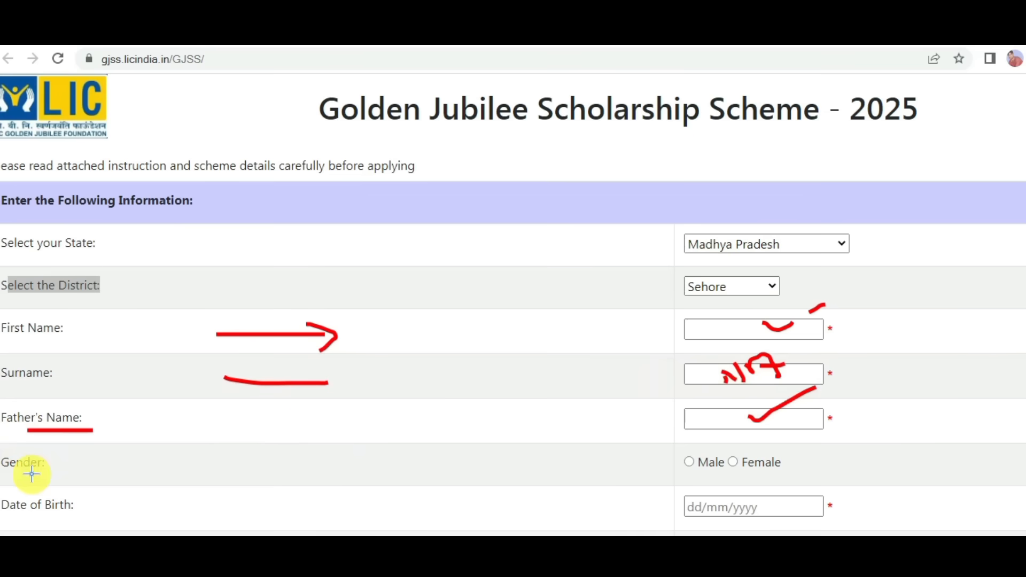
pyautogui.moveTo(32, 474); pyautogui.dragTo(106, 475)
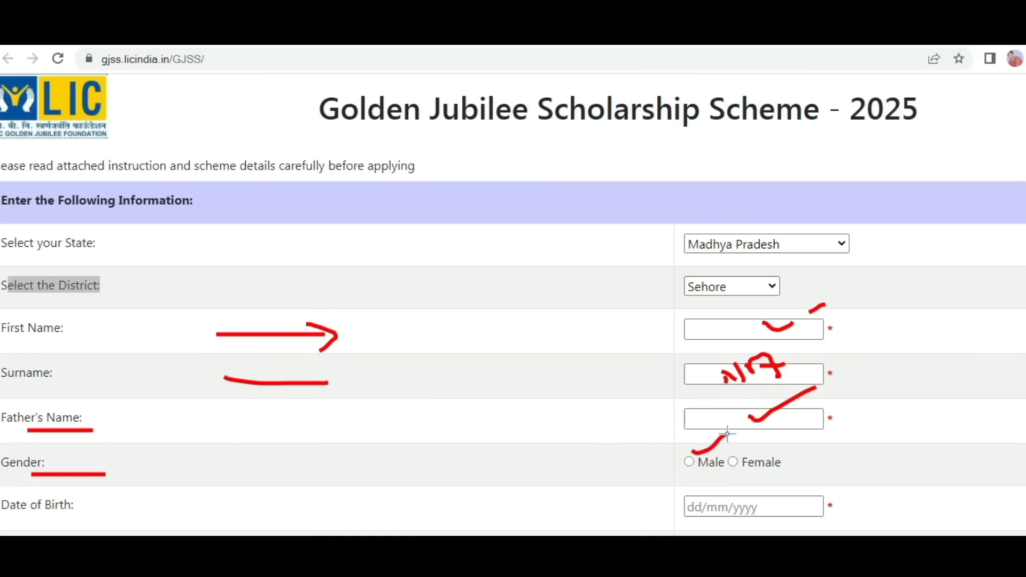
pyautogui.moveTo(738, 442); pyautogui.dragTo(781, 429)
pyautogui.moveTo(672, 477)
pyautogui.mouseDown()
pyautogui.moveTo(771, 477)
pyautogui.moveTo(822, 450)
pyautogui.mouseUp()
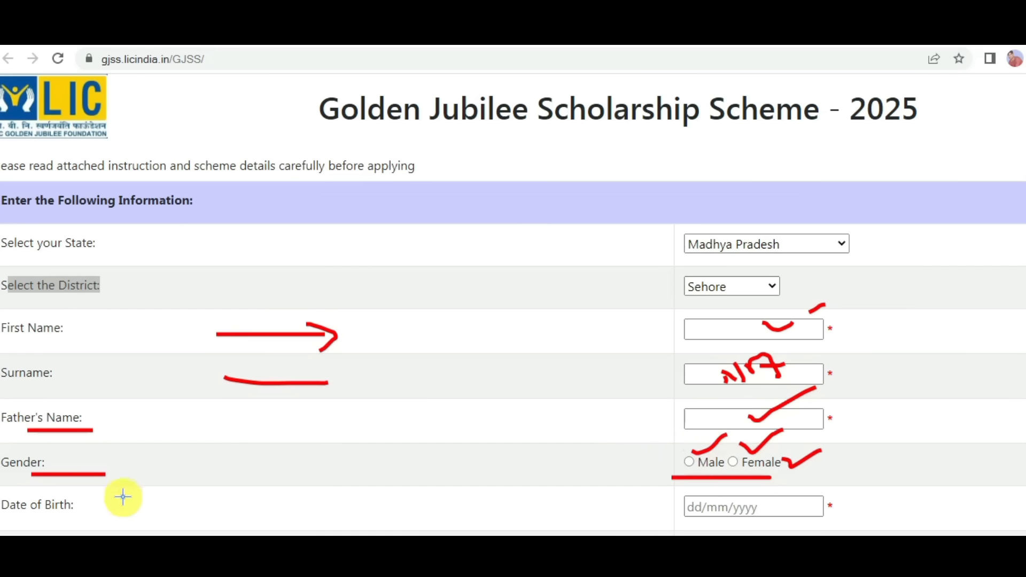
pyautogui.moveTo(46, 517); pyautogui.dragTo(110, 516)
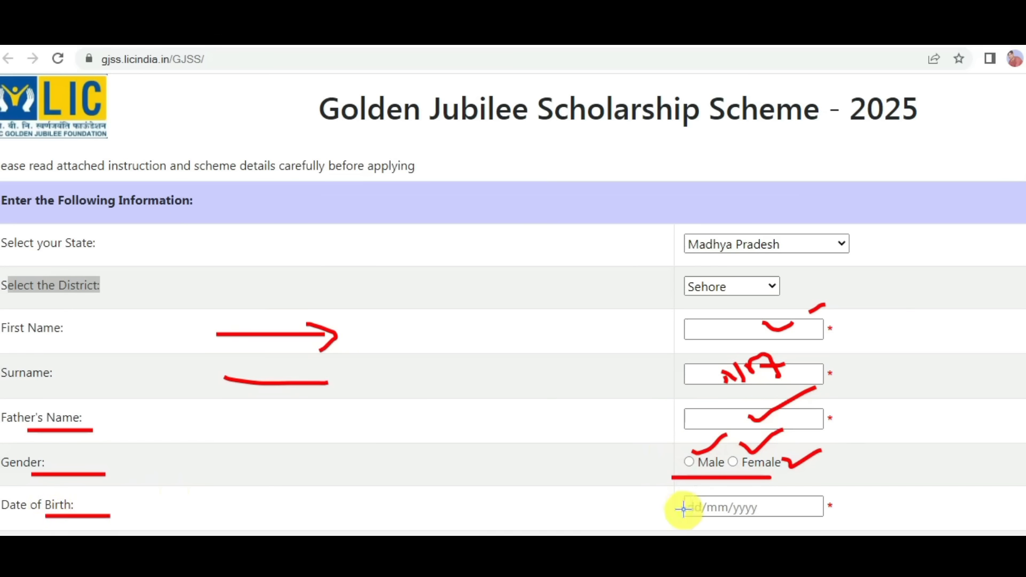
pyautogui.moveTo(723, 503)
pyautogui.mouseDown()
pyautogui.moveTo(737, 512)
pyautogui.moveTo(789, 477)
pyautogui.mouseUp()
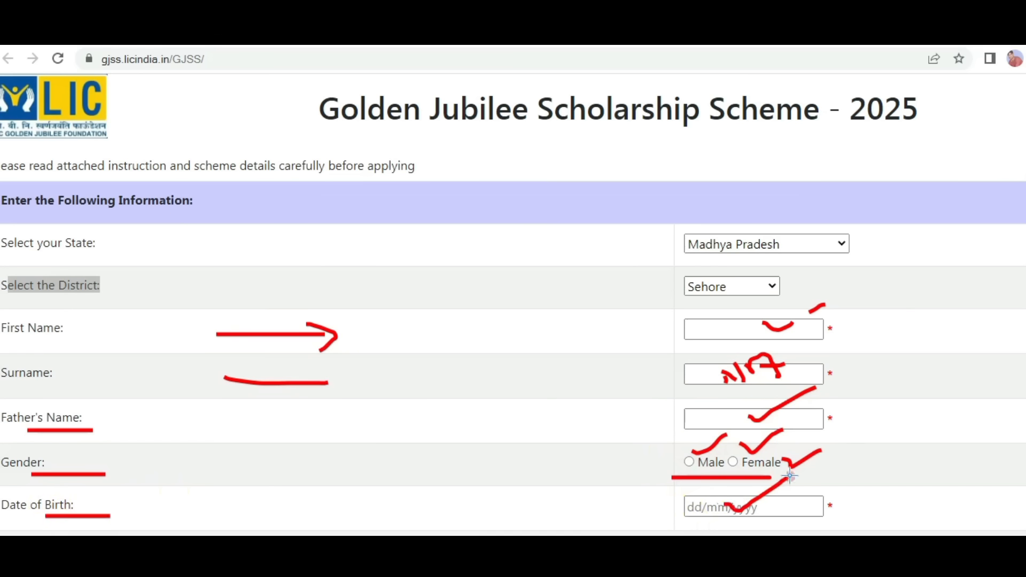
# Step: Review the form's address, city, pin code, landline, mobile, email and category fields
pyautogui.scroll(-8, 513, 305)
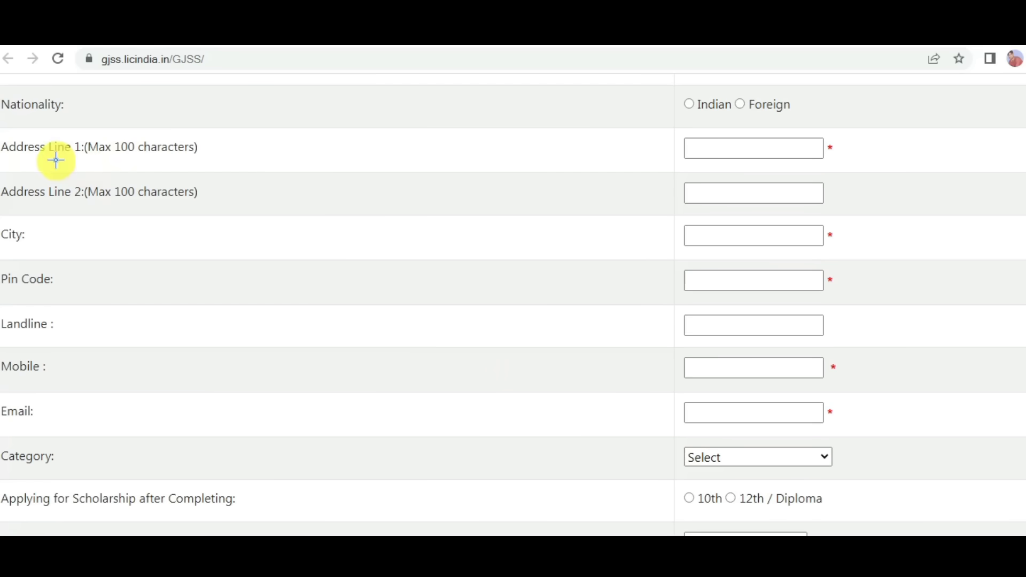
pyautogui.moveTo(55, 161); pyautogui.dragTo(207, 160)
pyautogui.moveTo(493, 158); pyautogui.dragTo(571, 163)
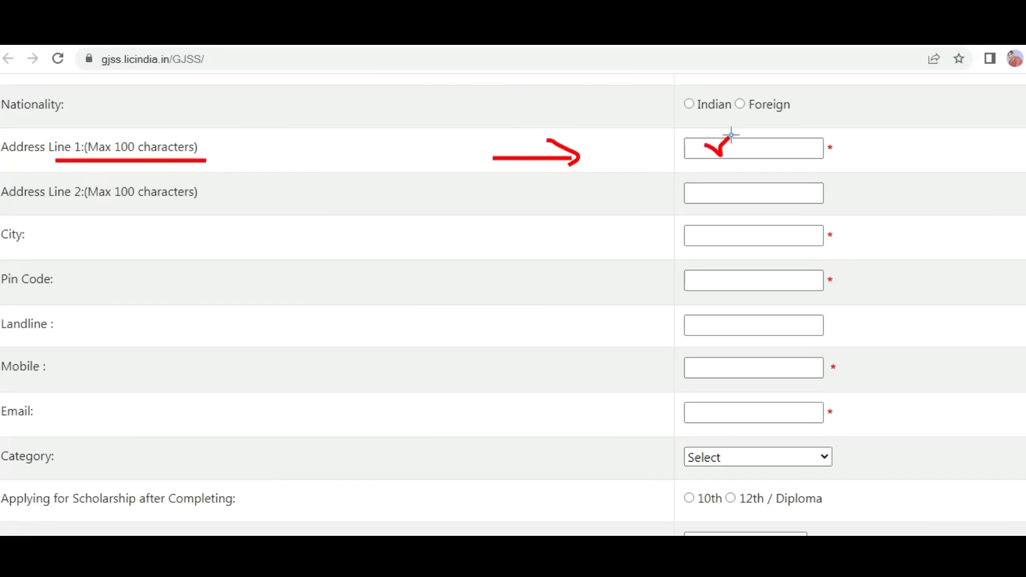
pyautogui.moveTo(753, 143); pyautogui.dragTo(837, 120)
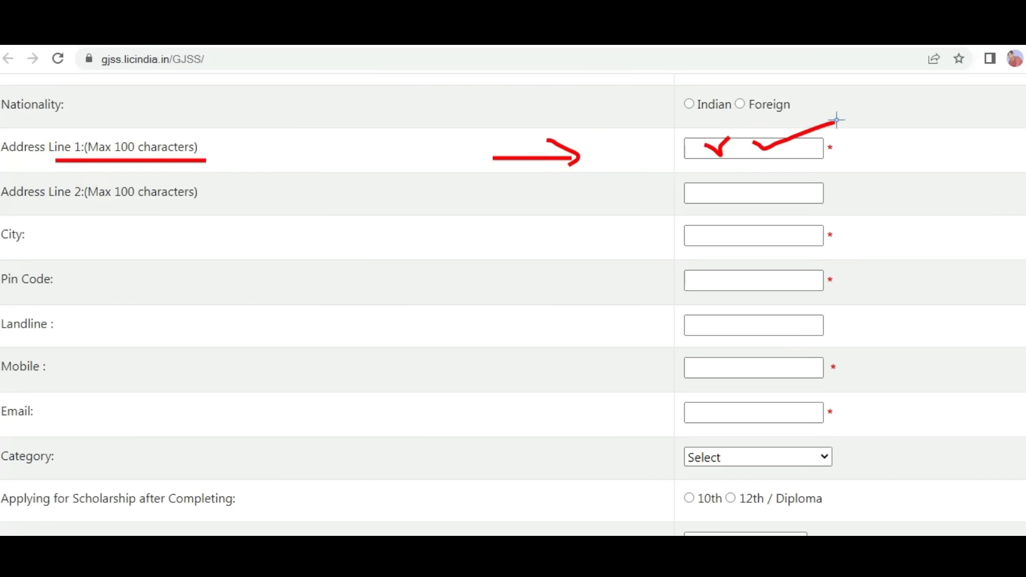
pyautogui.moveTo(135, 200); pyautogui.dragTo(342, 200)
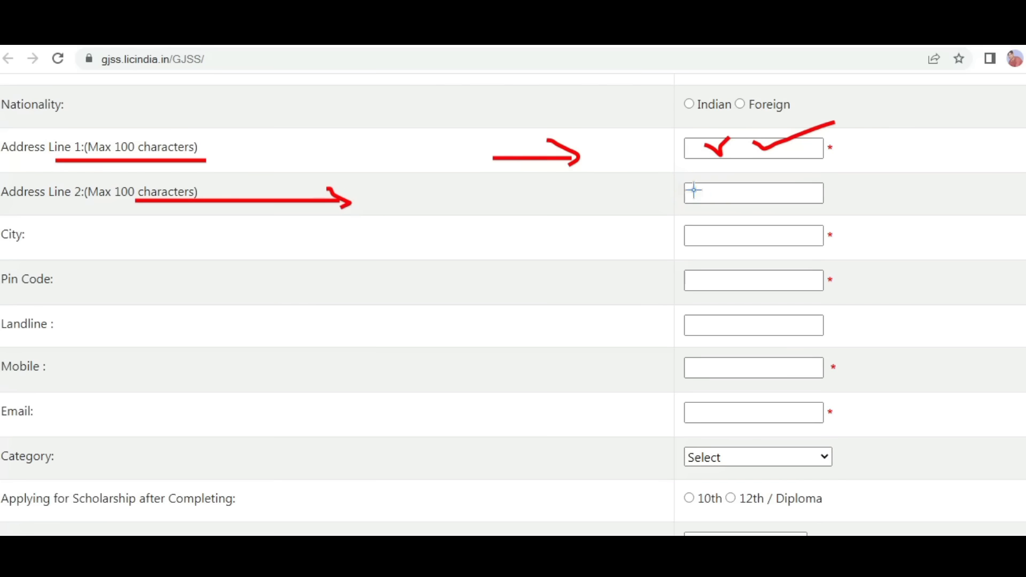
pyautogui.moveTo(753, 185); pyautogui.dragTo(805, 179)
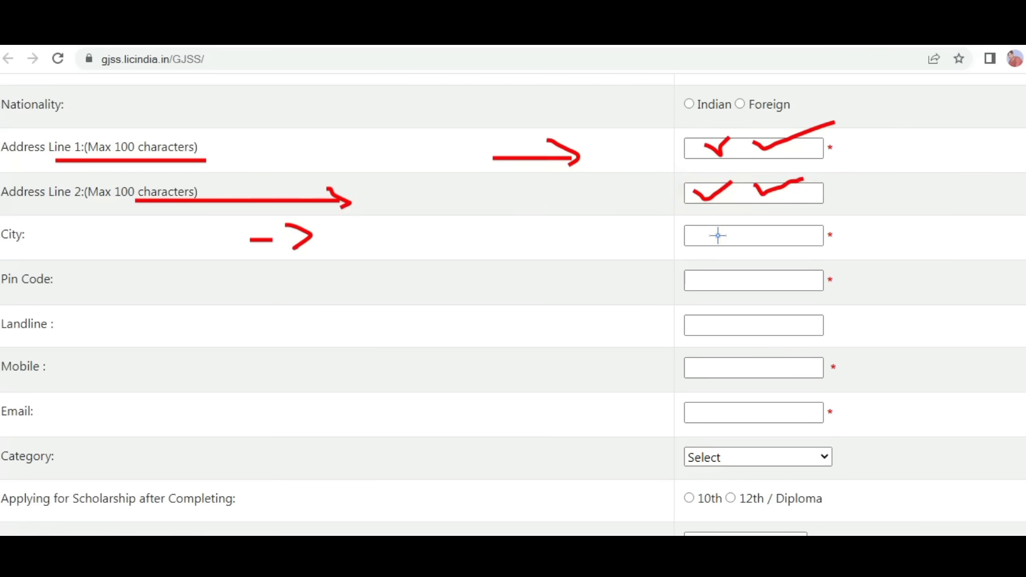
pyautogui.moveTo(718, 235); pyautogui.dragTo(771, 227)
pyautogui.moveTo(782, 282); pyautogui.dragTo(818, 256)
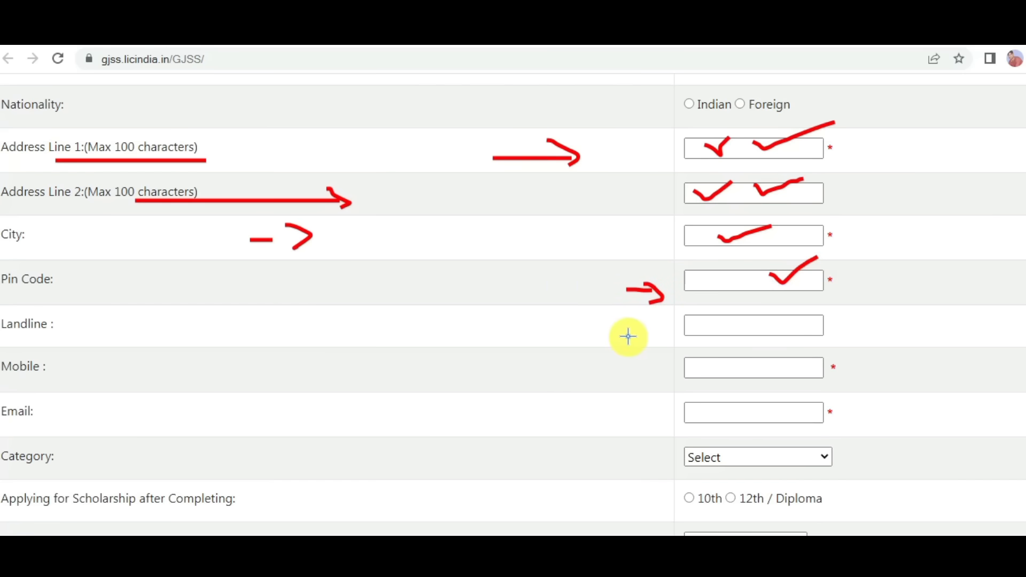
pyautogui.moveTo(555, 330)
pyautogui.mouseDown()
pyautogui.moveTo(639, 328)
pyautogui.moveTo(630, 345)
pyautogui.mouseUp()
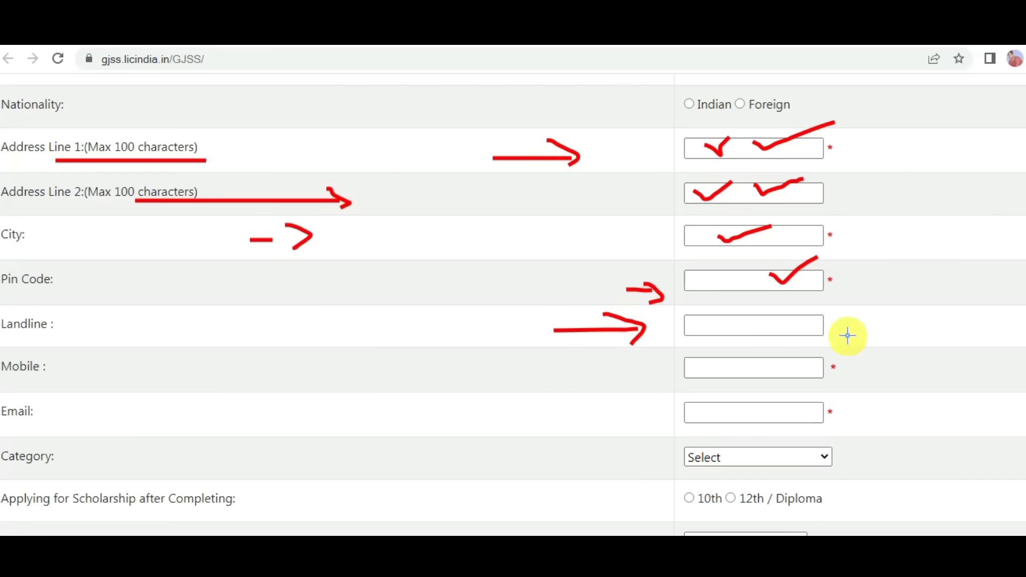
pyautogui.moveTo(837, 230); pyautogui.dragTo(854, 224)
pyautogui.moveTo(841, 274); pyautogui.dragTo(861, 252)
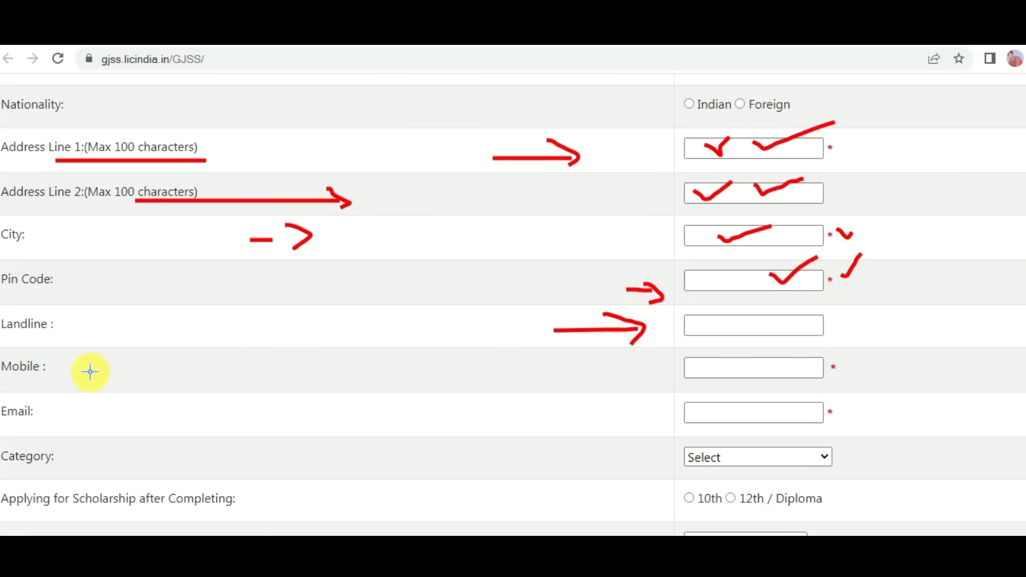
pyautogui.moveTo(84, 373); pyautogui.dragTo(280, 373)
pyautogui.moveTo(776, 367); pyautogui.dragTo(795, 365)
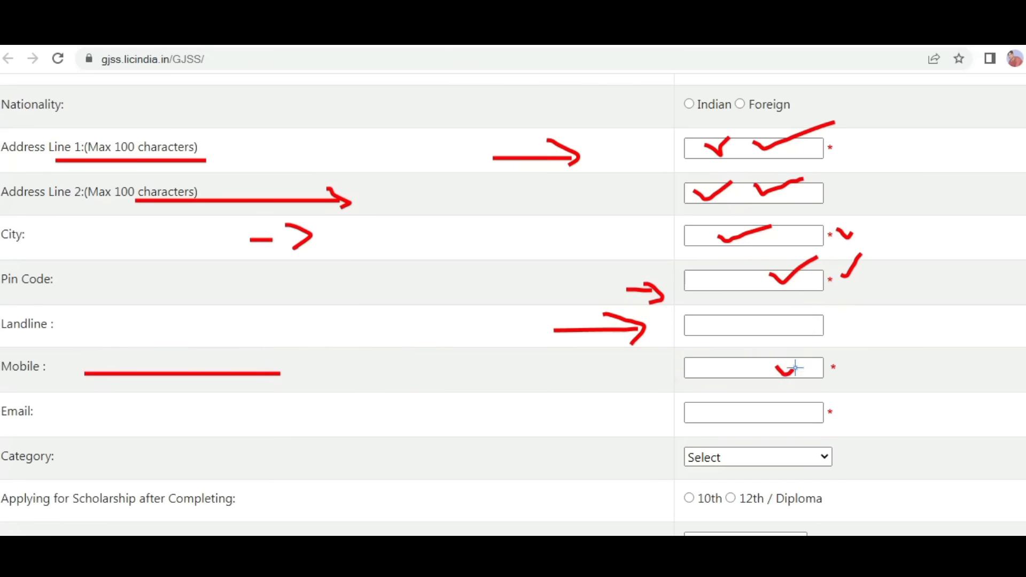
pyautogui.moveTo(96, 418); pyautogui.dragTo(279, 418)
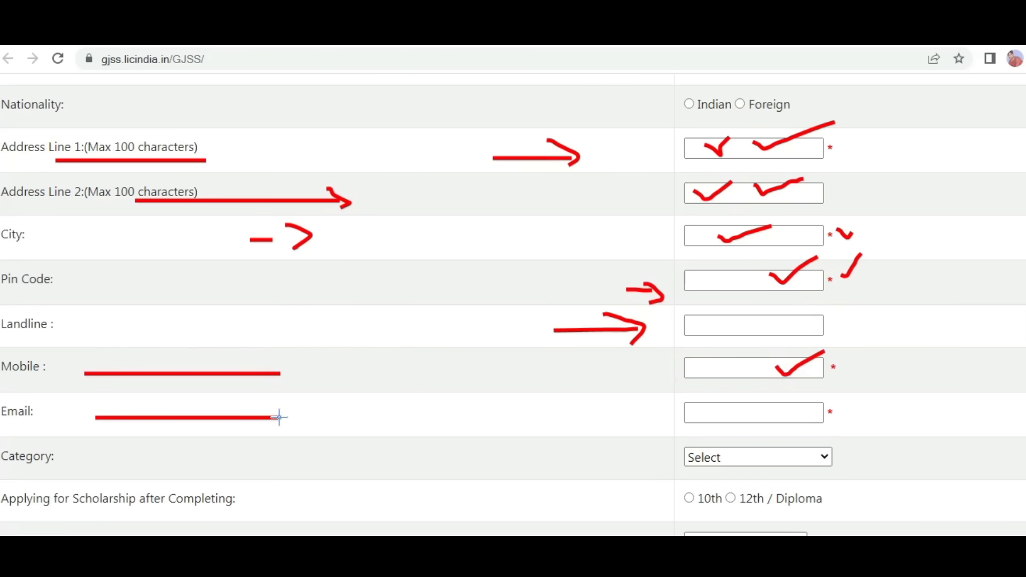
pyautogui.moveTo(769, 406); pyautogui.dragTo(801, 393)
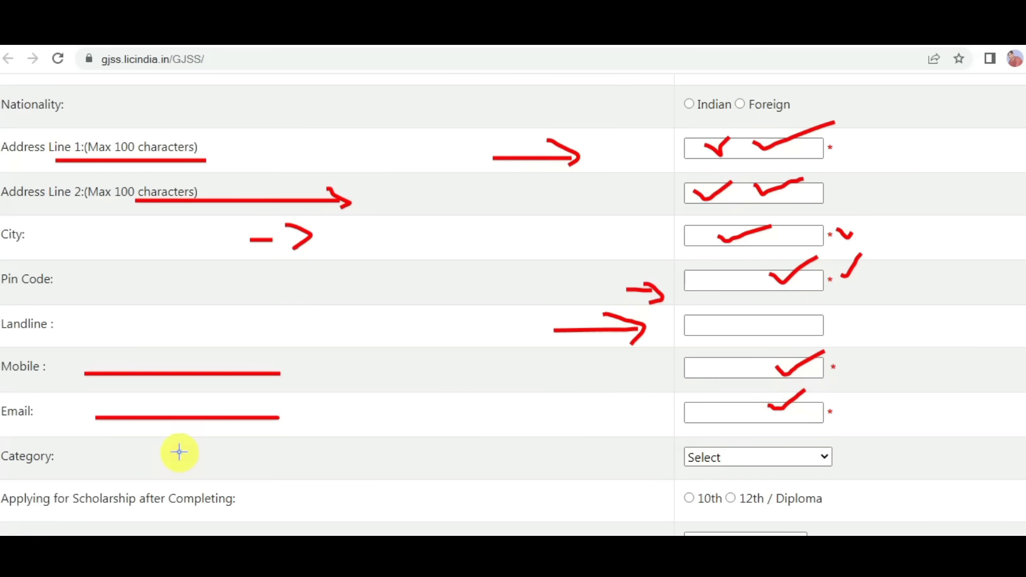
pyautogui.moveTo(91, 459); pyautogui.dragTo(214, 459)
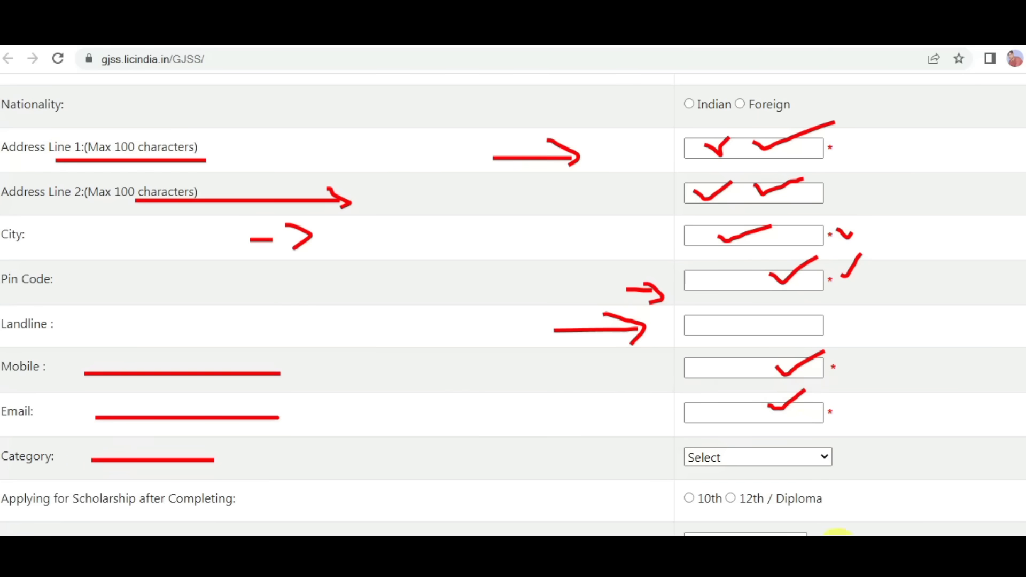
pyautogui.press('Escape')
# Step: Look through the options offered for the applicant's category
pyautogui.click(763, 463)
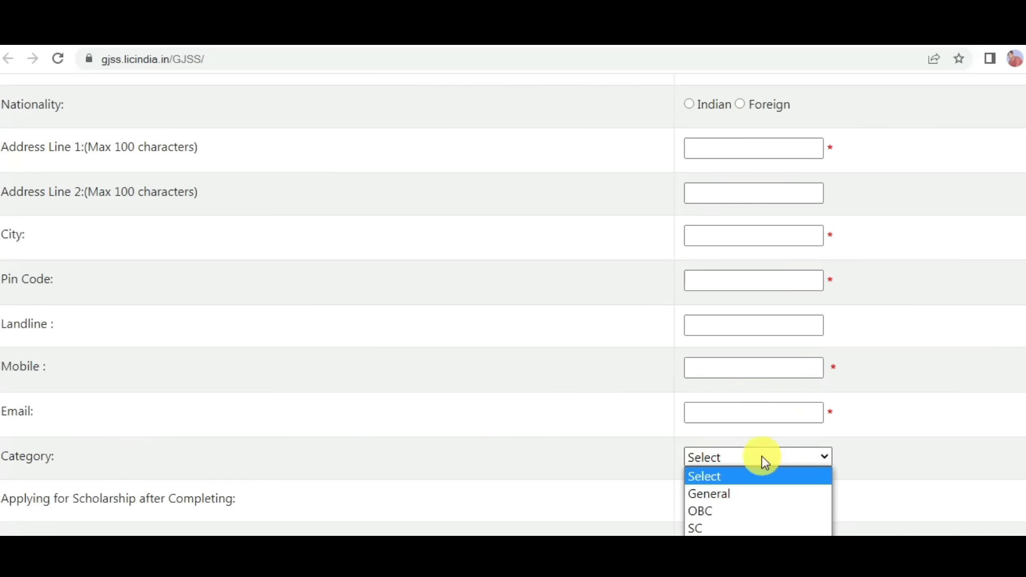
pyautogui.click(917, 366)
pyautogui.scroll(-3, 754, 310)
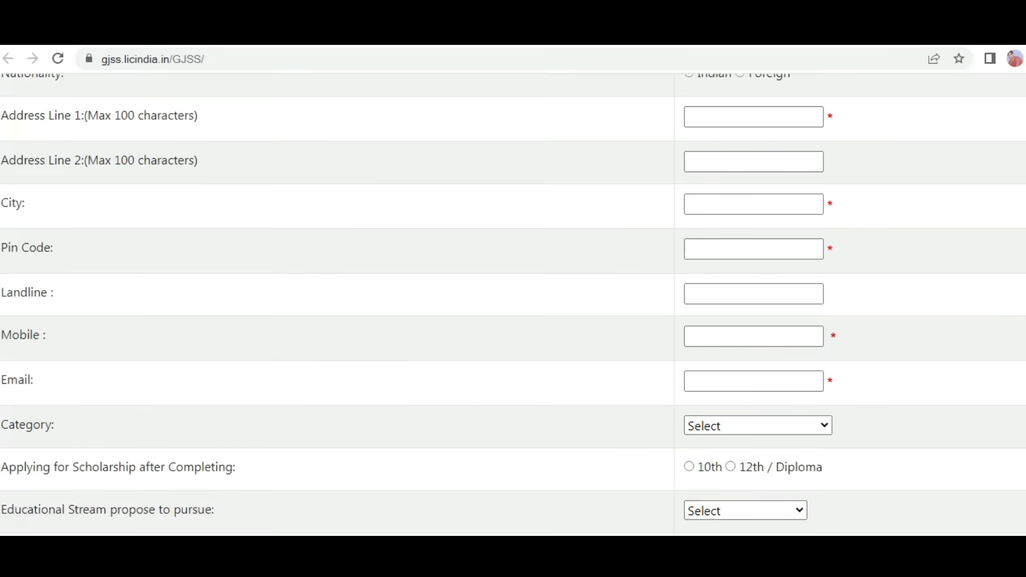
pyautogui.click(748, 322)
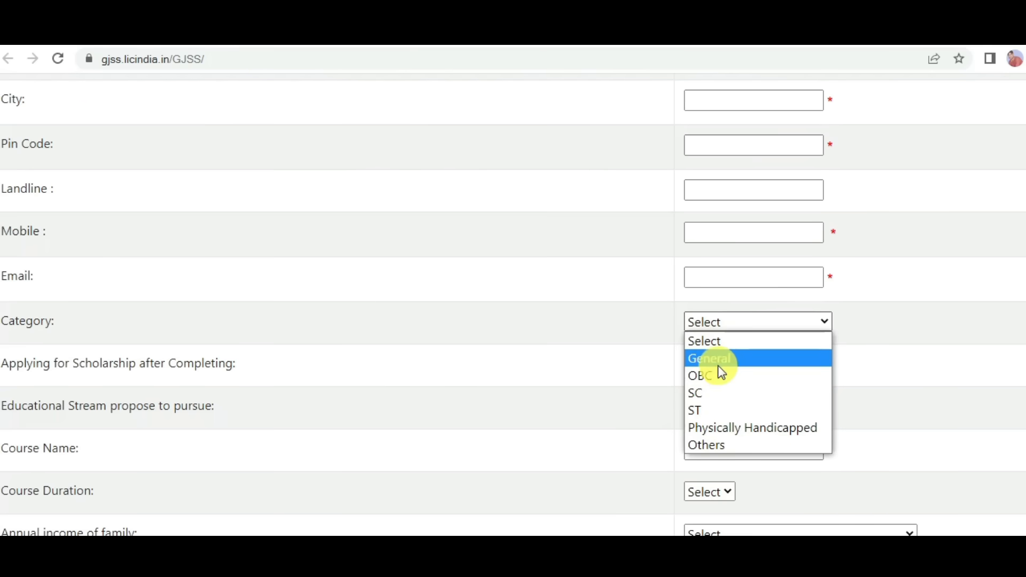
# Step: Indicate that the scholarship is being applied for after completing 12th / Diploma
pyautogui.scroll(-3, 597, 381)
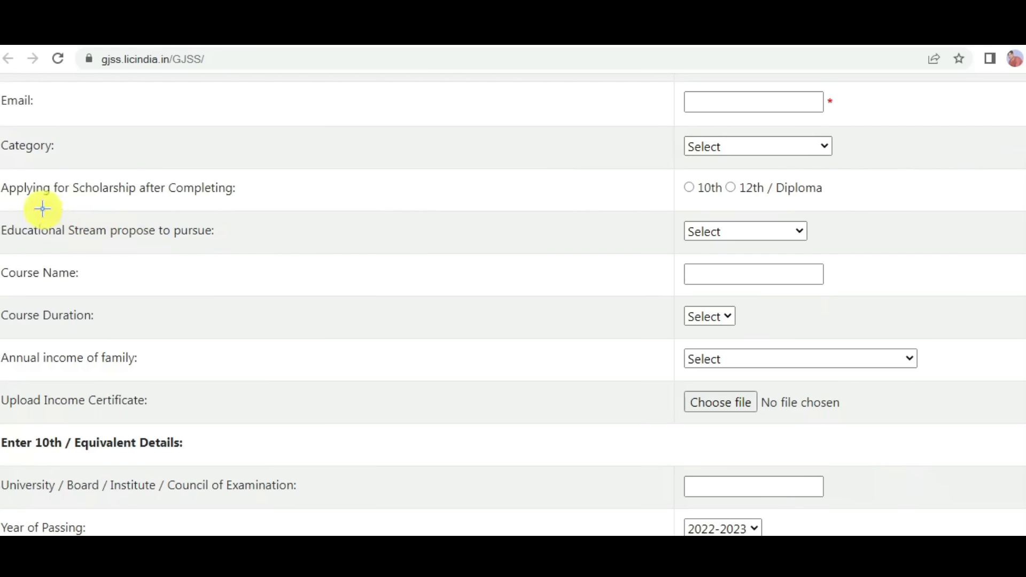
pyautogui.moveTo(42, 208); pyautogui.dragTo(213, 204)
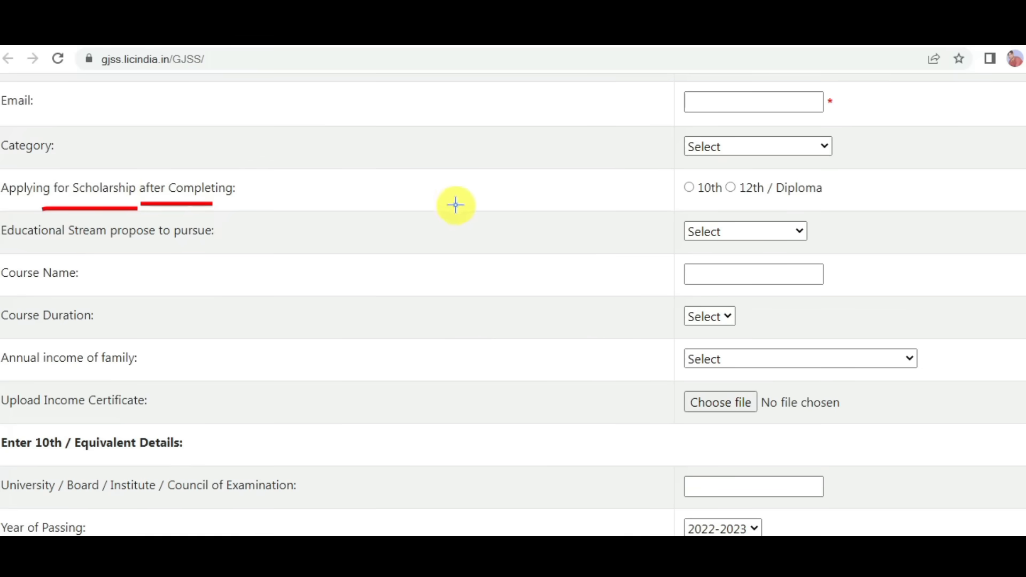
pyautogui.moveTo(670, 202)
pyautogui.mouseDown()
pyautogui.moveTo(695, 200)
pyautogui.moveTo(704, 167)
pyautogui.mouseUp()
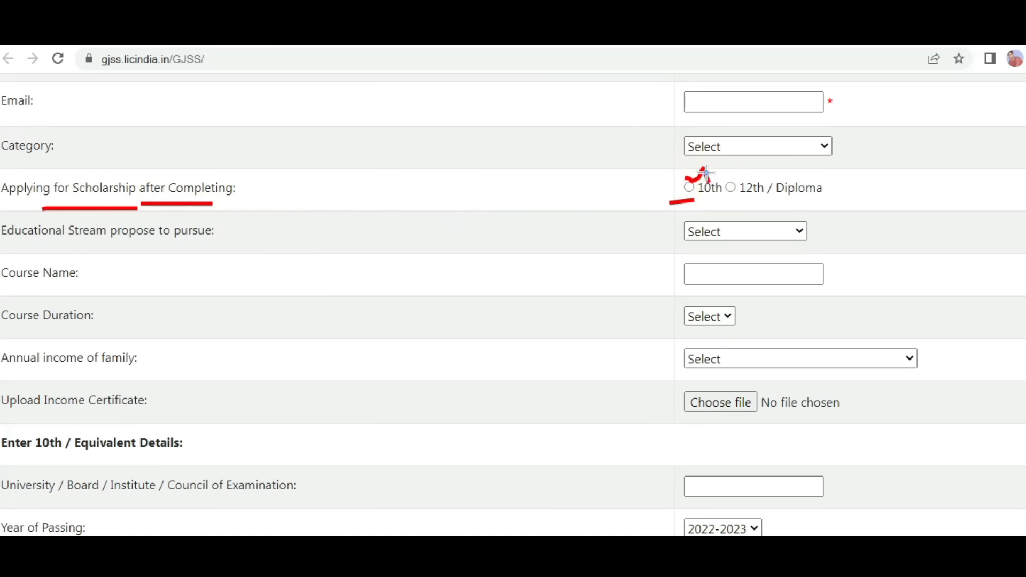
pyautogui.moveTo(703, 174); pyautogui.dragTo(664, 157)
pyautogui.moveTo(594, 166); pyautogui.dragTo(620, 149)
pyautogui.click(731, 187)
# Step: Set the educational stream proposed to pursue to Commerce, trying Arts and Science first
pyautogui.scroll(-1, 740, 127)
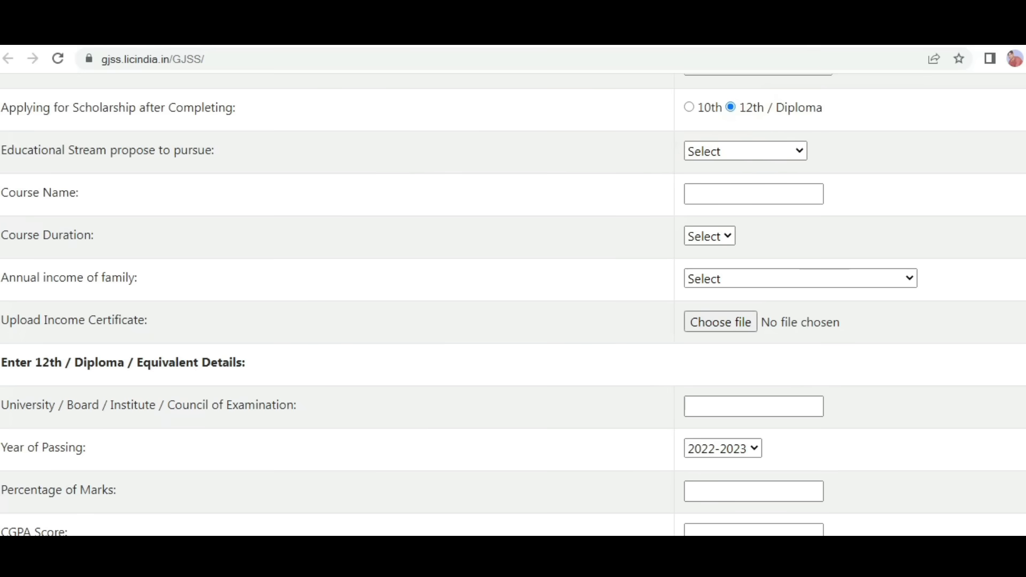
pyautogui.click(729, 152)
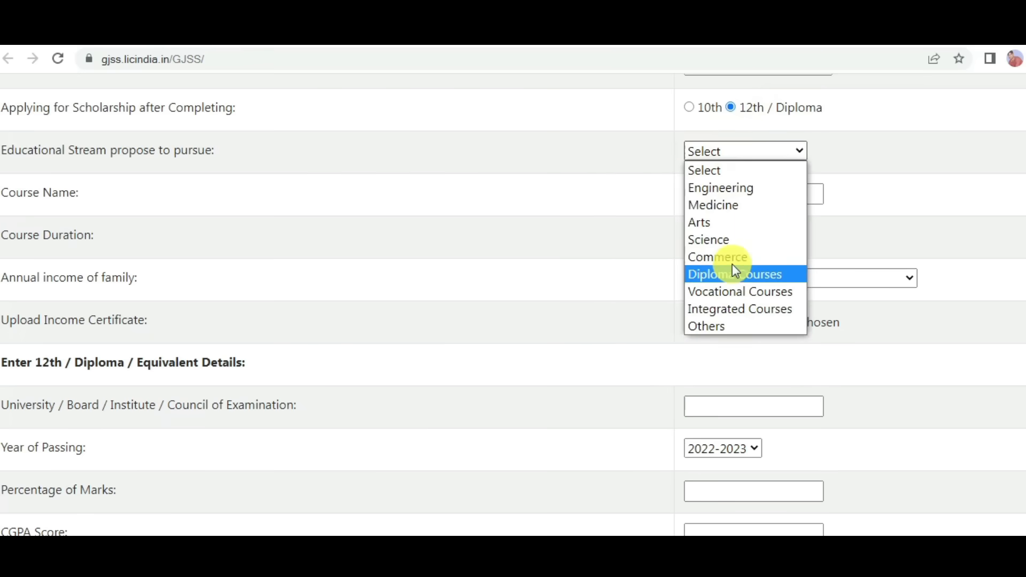
pyautogui.click(720, 226)
pyautogui.click(733, 155)
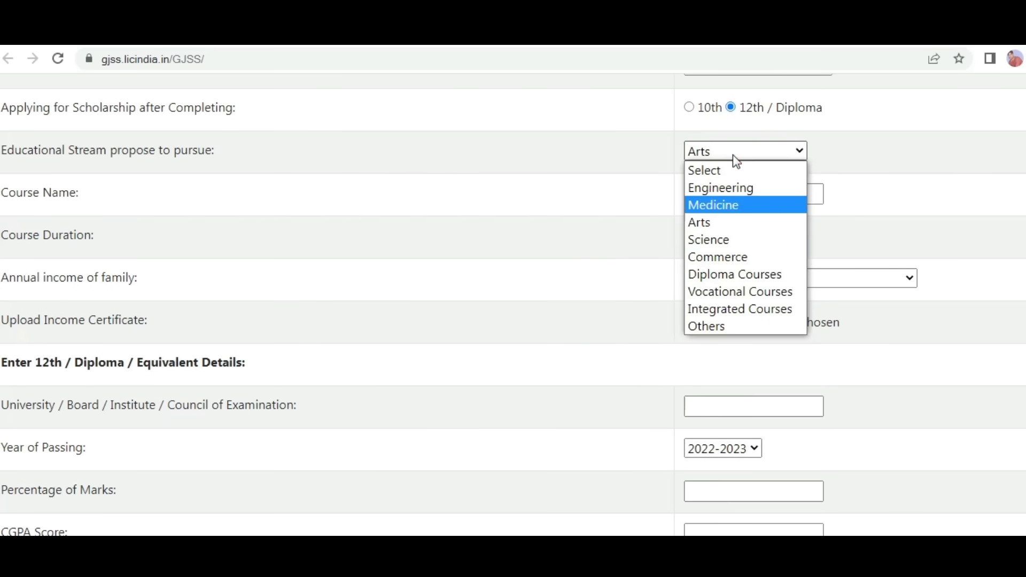
pyautogui.click(731, 241)
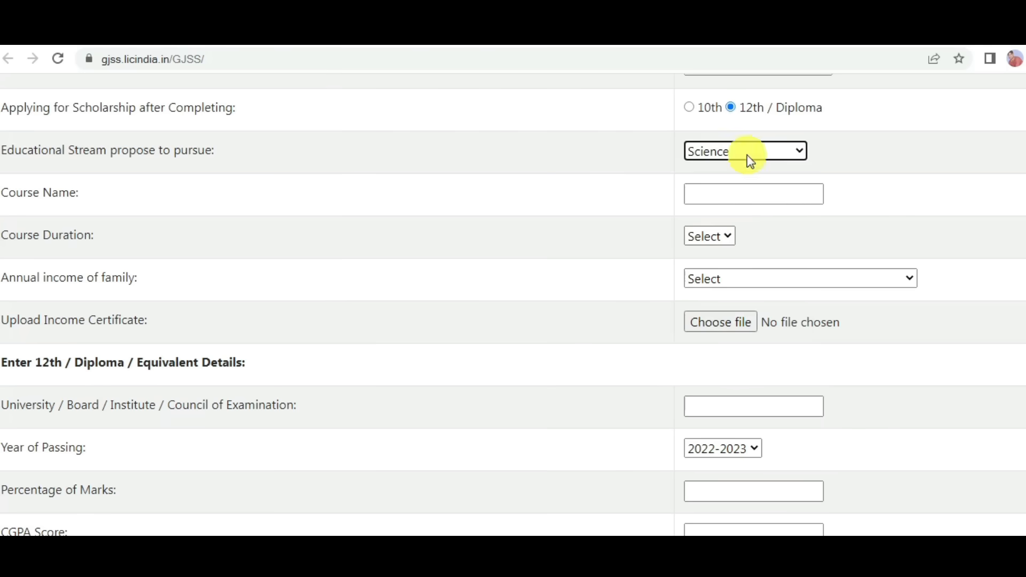
pyautogui.click(747, 154)
pyautogui.click(748, 259)
# Step: Review the educational stream, course name and course duration fields, marking them up on screen and clearing the marks
pyautogui.click(914, 550)
pyautogui.moveTo(17, 210); pyautogui.dragTo(188, 209)
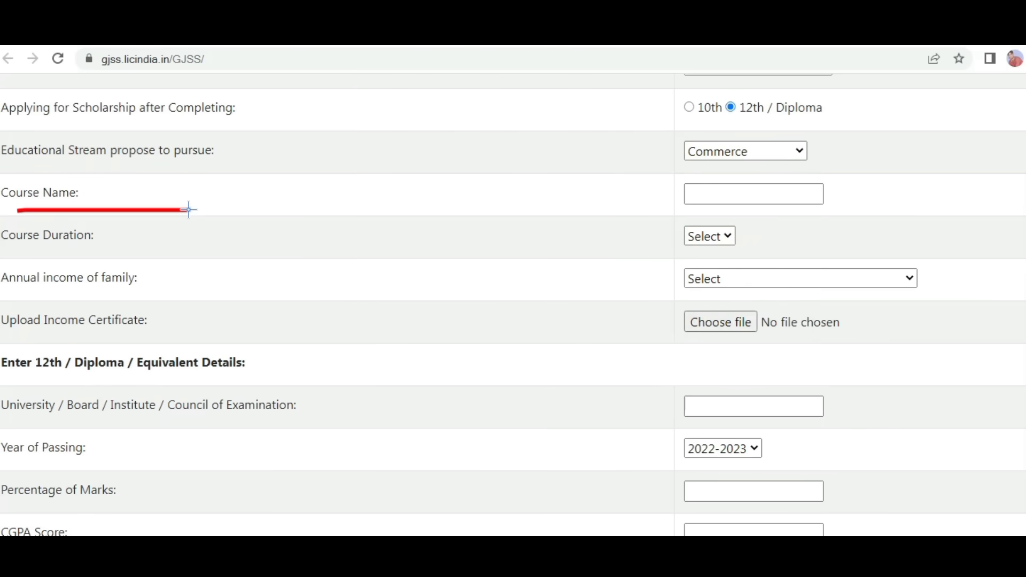
pyautogui.moveTo(454, 203)
pyautogui.mouseDown()
pyautogui.moveTo(600, 197)
pyautogui.moveTo(551, 226)
pyautogui.mouseUp()
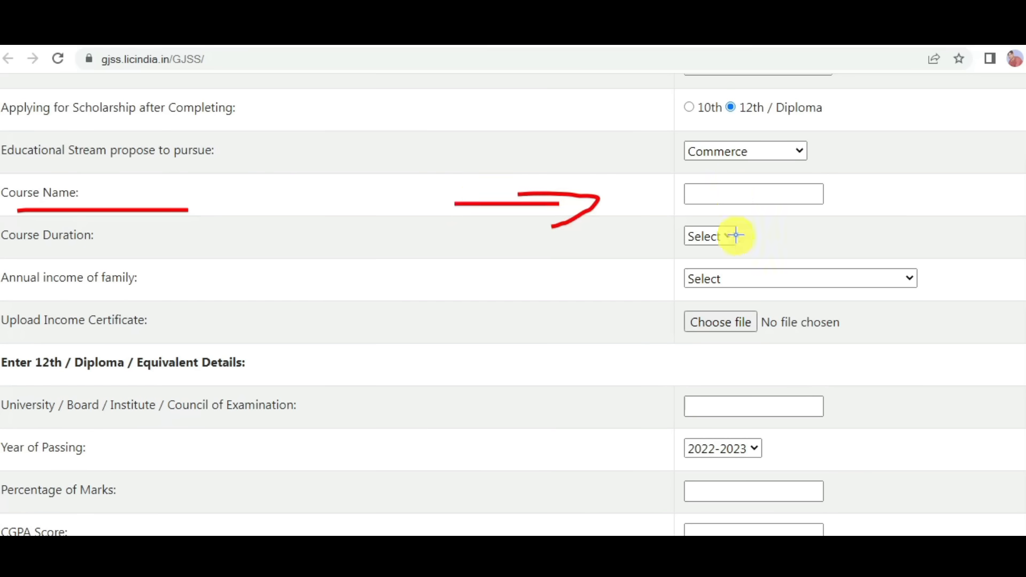
pyautogui.moveTo(743, 231); pyautogui.dragTo(815, 229)
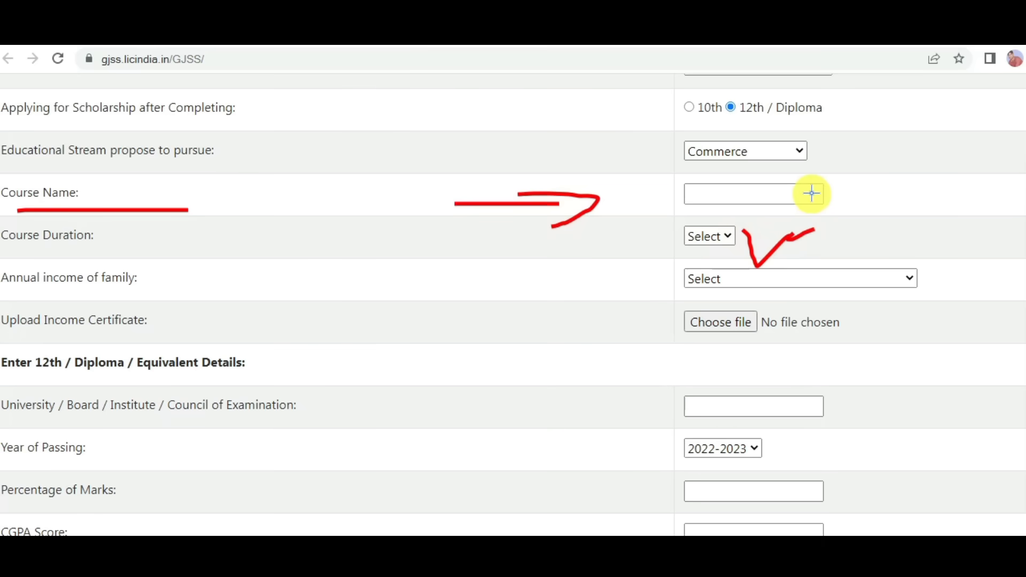
pyautogui.moveTo(676, 185)
pyautogui.mouseDown()
pyautogui.moveTo(800, 176)
pyautogui.moveTo(712, 220)
pyautogui.moveTo(684, 178)
pyautogui.mouseUp()
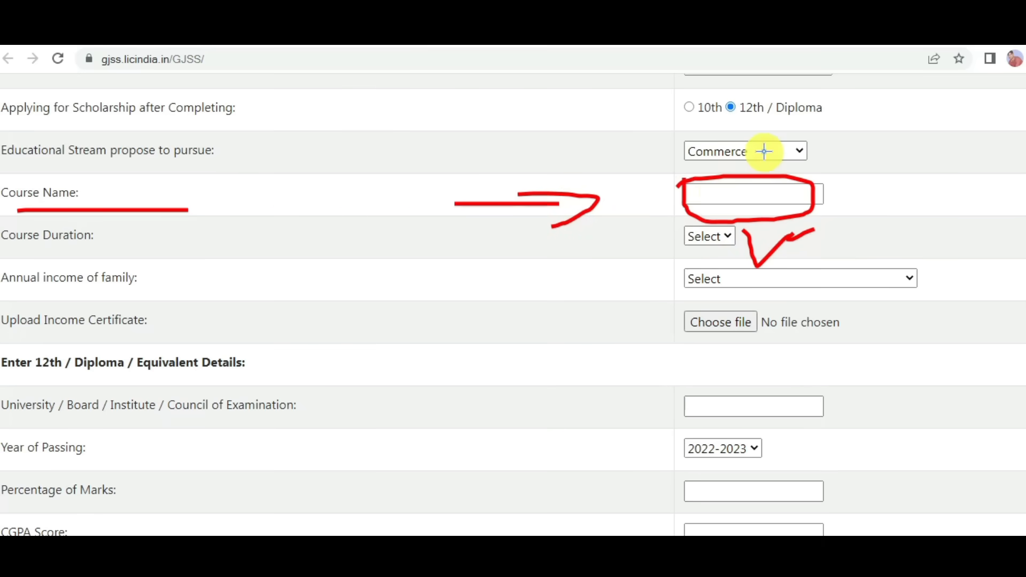
pyautogui.moveTo(643, 139)
pyautogui.mouseDown()
pyautogui.moveTo(793, 139)
pyautogui.moveTo(700, 174)
pyautogui.moveTo(742, 119)
pyautogui.mouseUp()
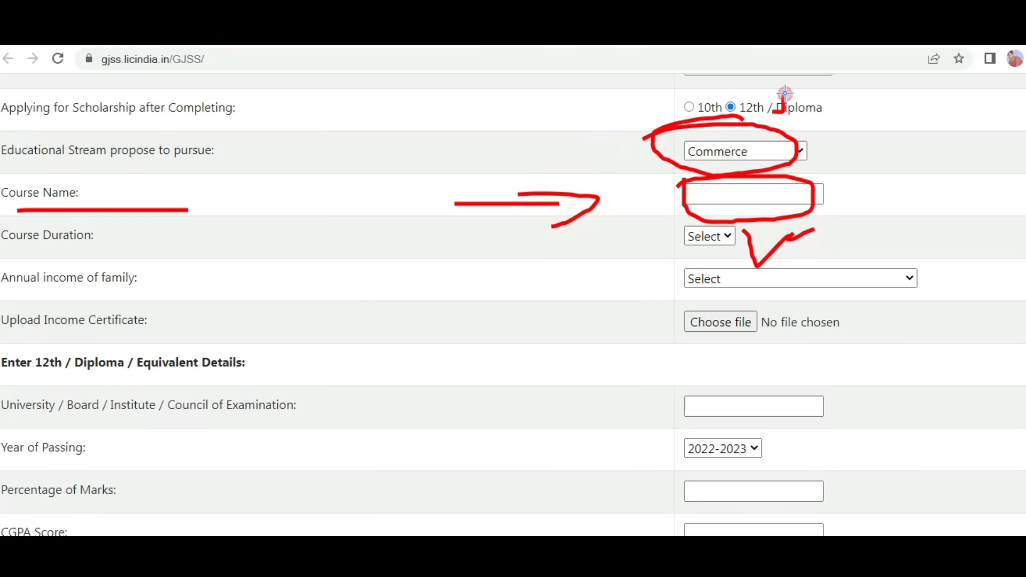
pyautogui.moveTo(788, 126); pyautogui.dragTo(850, 99)
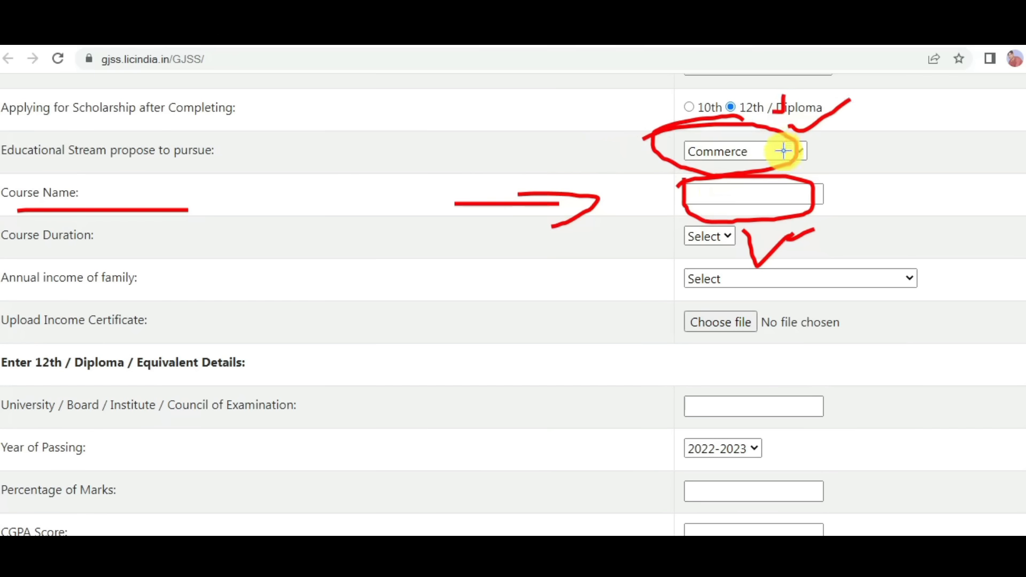
pyautogui.moveTo(148, 164); pyautogui.dragTo(365, 158)
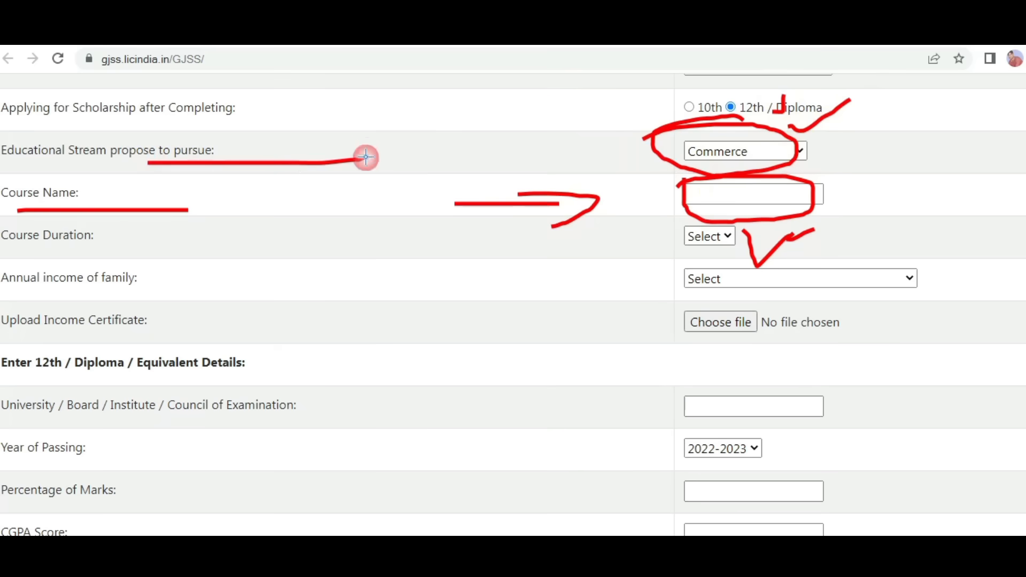
pyautogui.moveTo(175, 210); pyautogui.dragTo(305, 215)
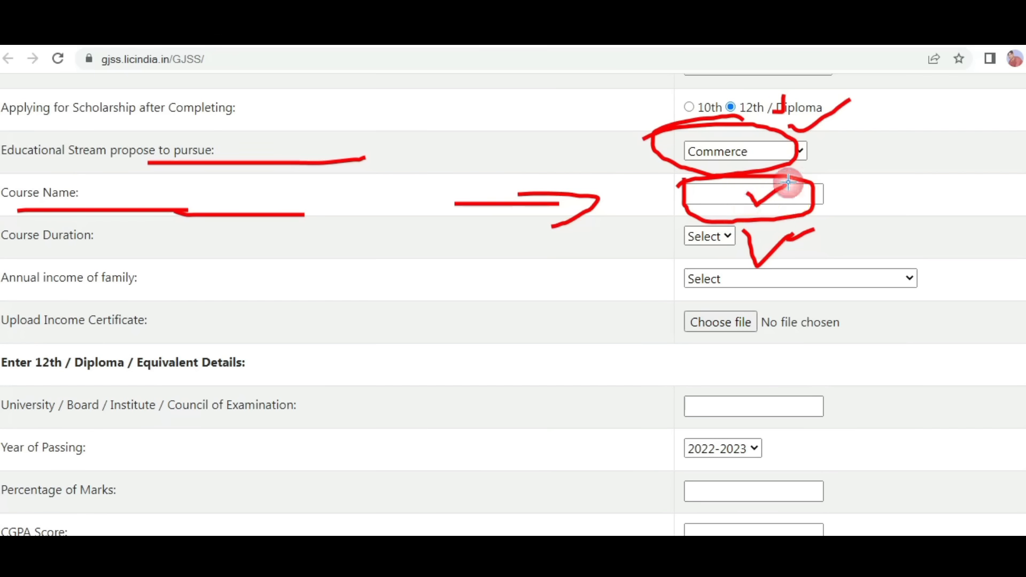
pyautogui.click(717, 196)
pyautogui.moveTo(737, 191); pyautogui.dragTo(749, 184)
pyautogui.moveTo(717, 196); pyautogui.dragTo(798, 176)
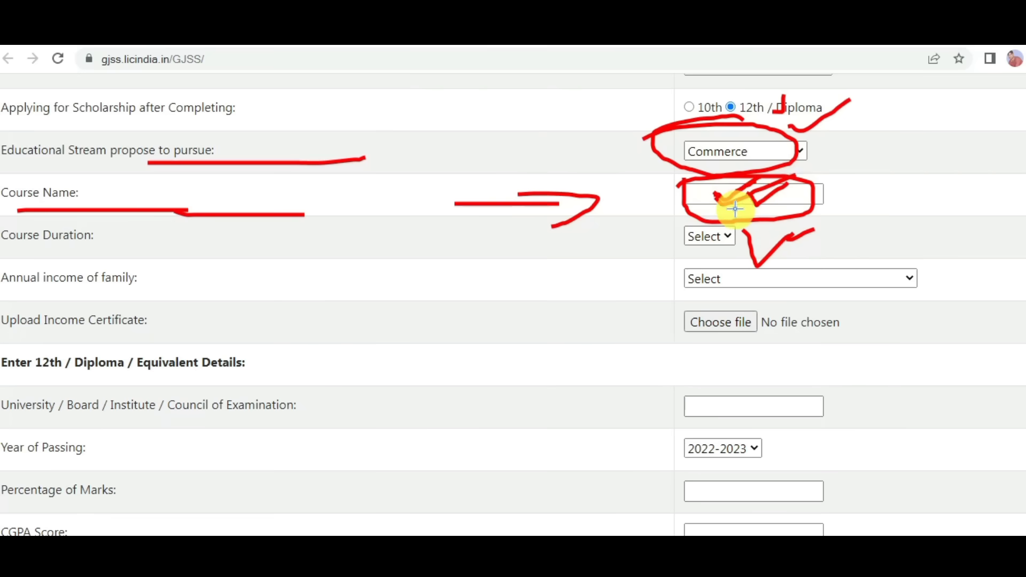
pyautogui.press('Escape')
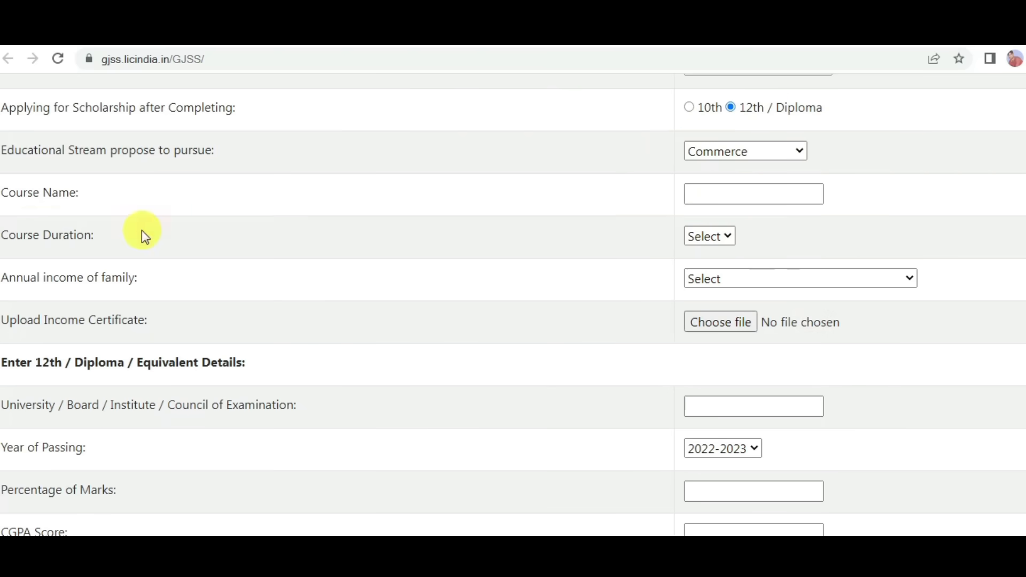
# Step: Set the course duration to 3 and the family's annual income to Less than Rs.50,001/- per annum
pyautogui.click(709, 241)
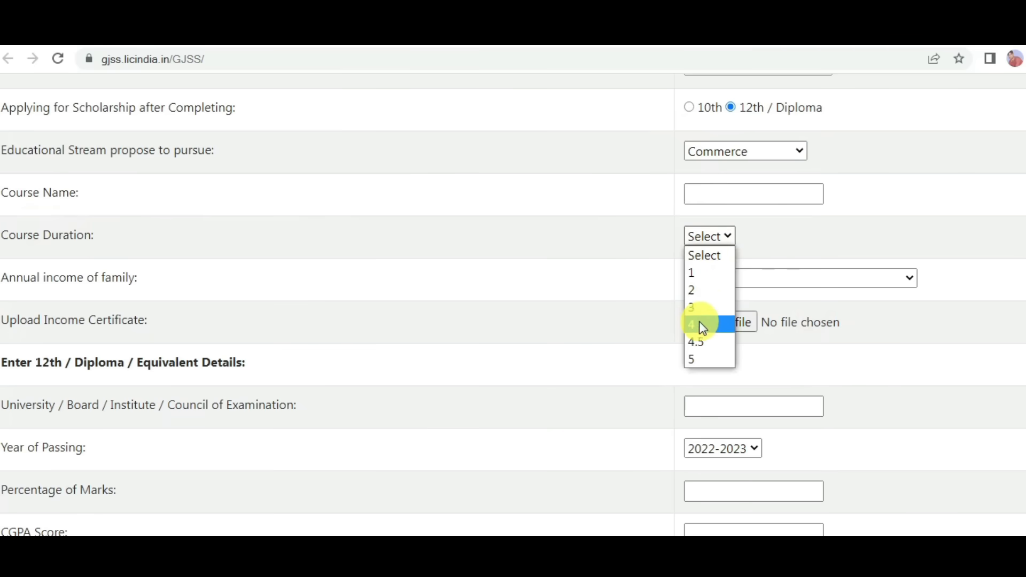
pyautogui.click(705, 308)
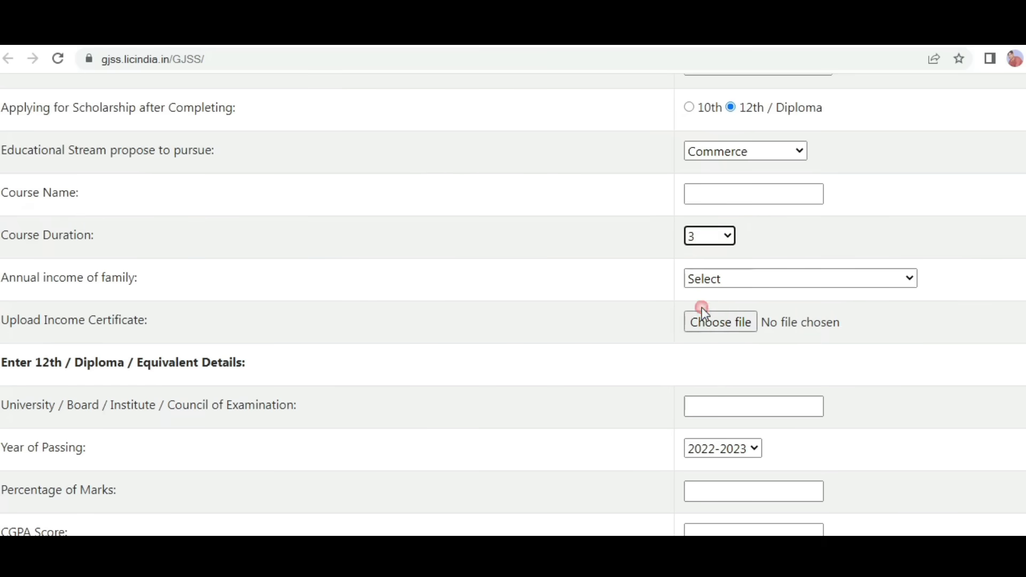
pyautogui.click(131, 276)
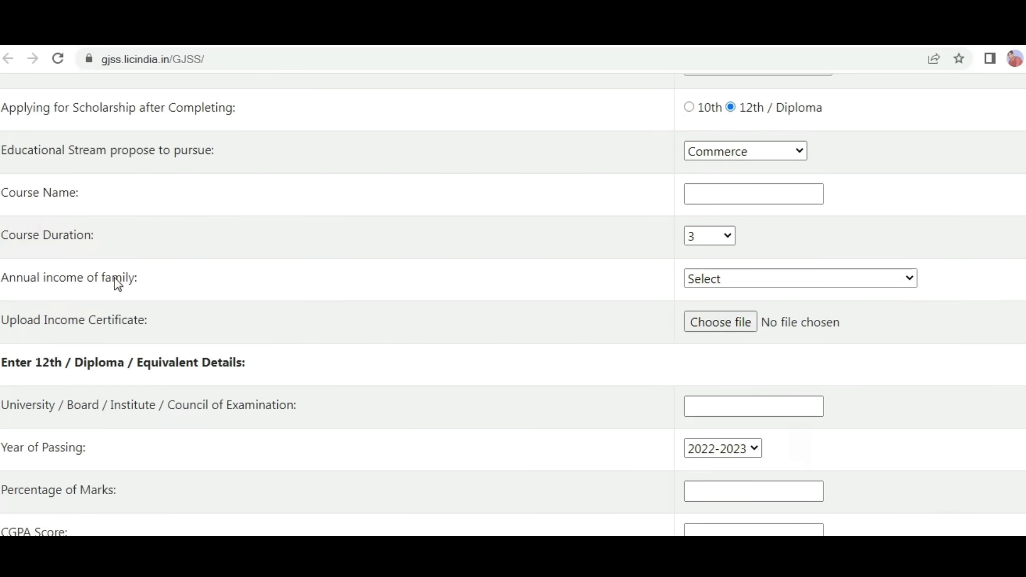
pyautogui.moveTo(113, 279); pyautogui.dragTo(156, 285)
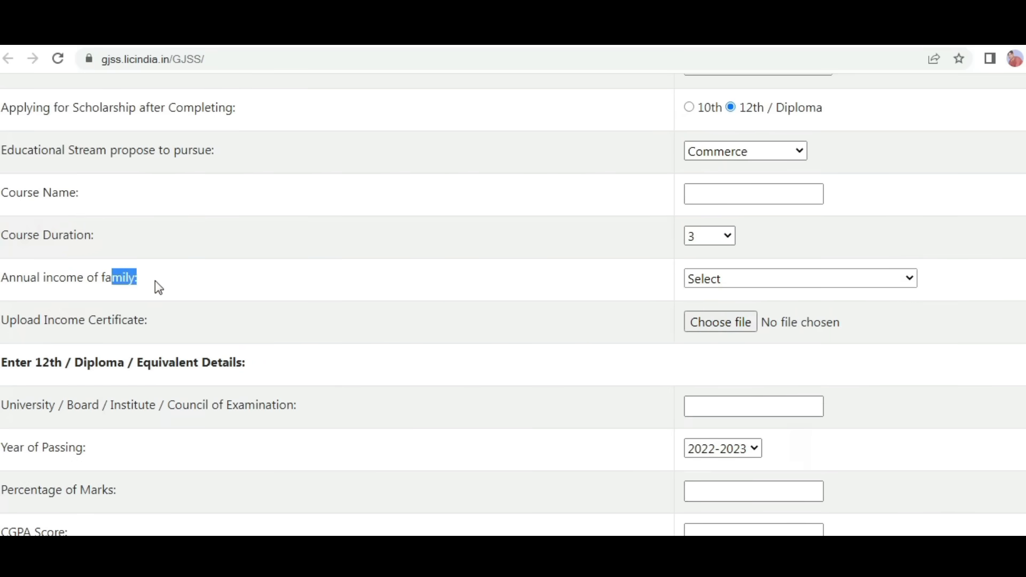
pyautogui.click(844, 280)
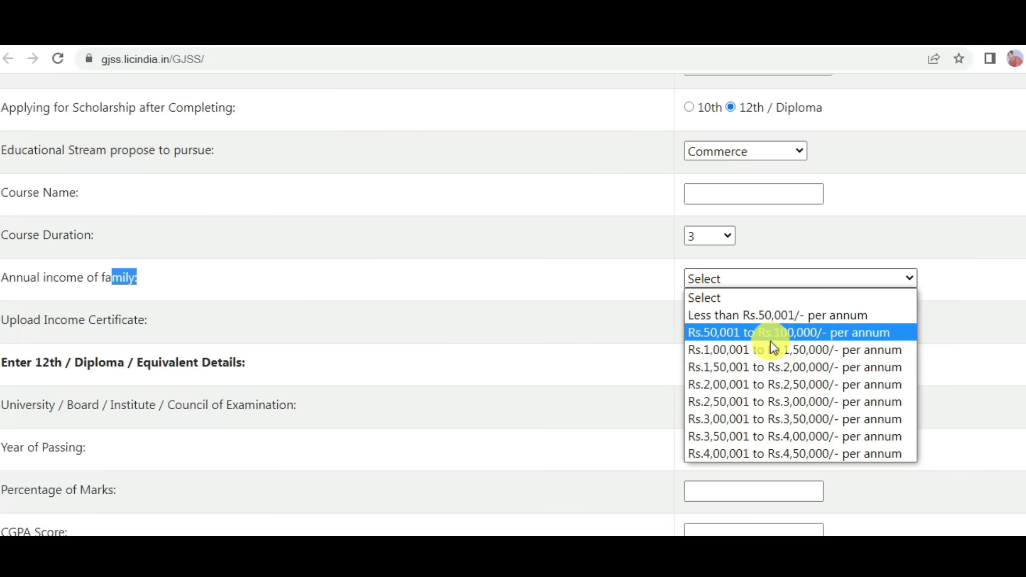
pyautogui.click(759, 320)
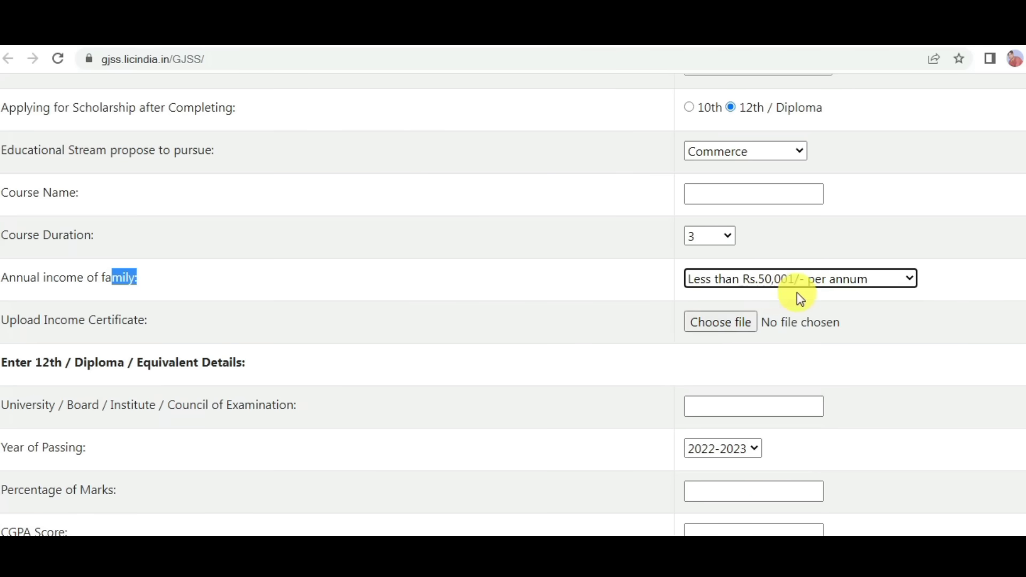
# Step: Review the income certificate upload and the 12th / Diploma / Equivalent section's University / Board / Institute field
pyautogui.moveTo(10, 324); pyautogui.dragTo(124, 327)
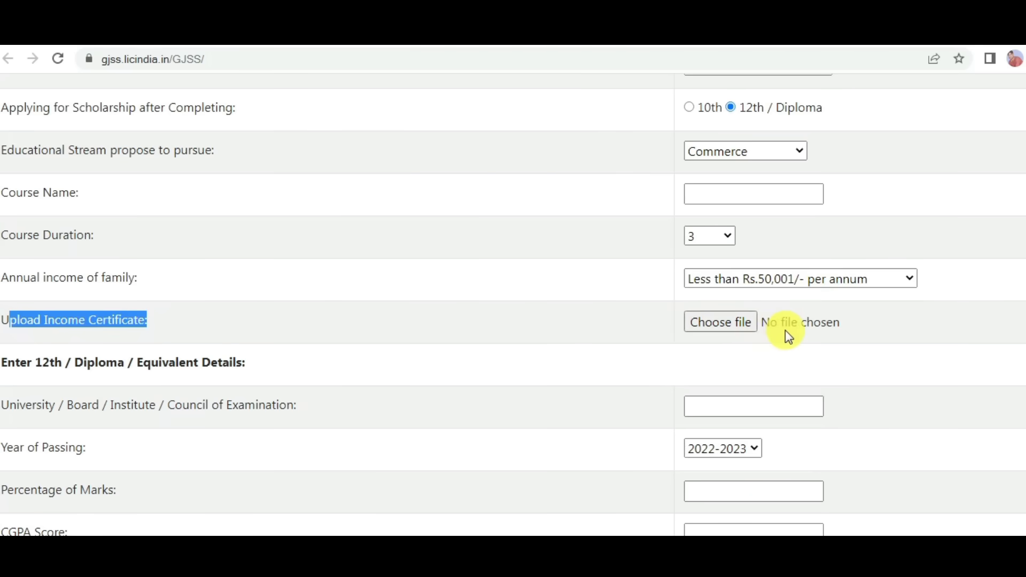
pyautogui.scroll(-3, 839, 323)
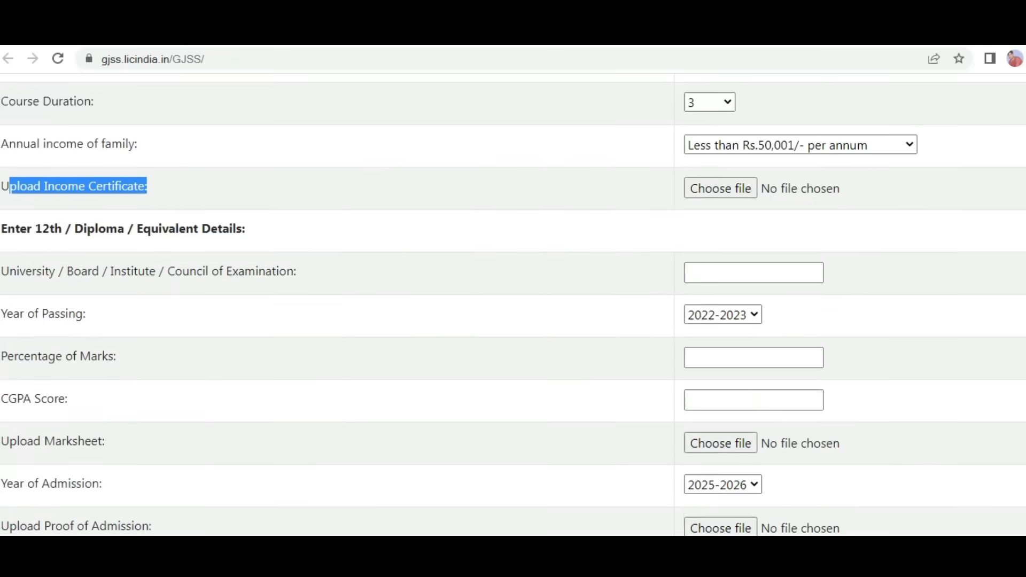
pyautogui.scroll(-1, 839, 322)
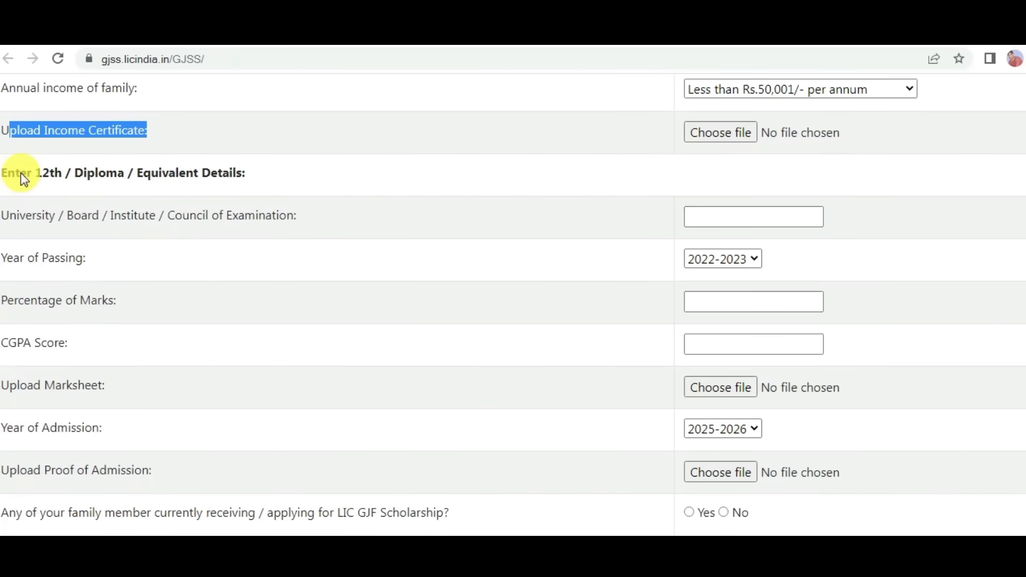
pyautogui.click(602, 486)
pyautogui.moveTo(19, 187); pyautogui.dragTo(106, 187)
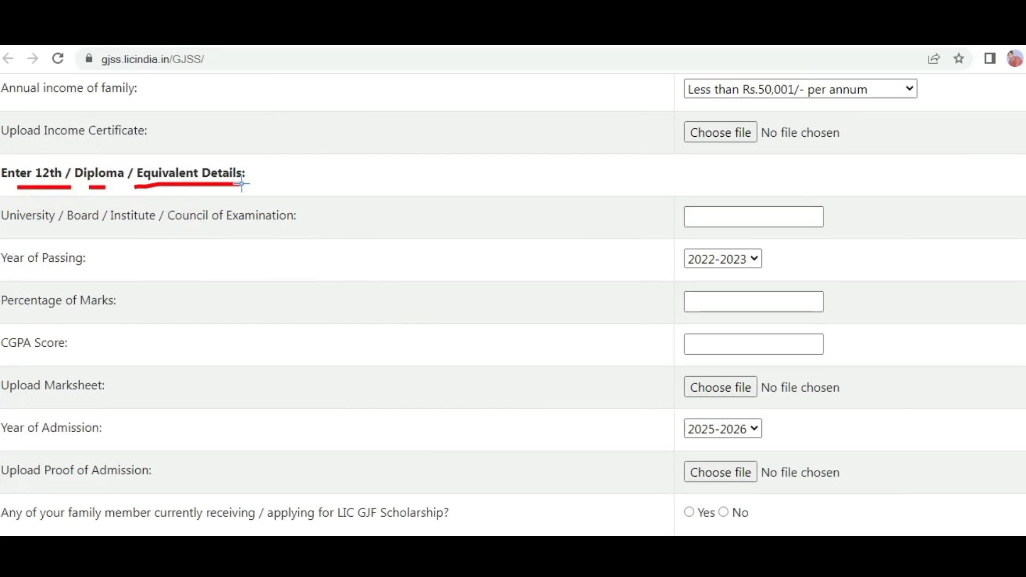
pyautogui.moveTo(35, 216)
pyautogui.mouseDown()
pyautogui.moveTo(72, 190)
pyautogui.moveTo(152, 196)
pyautogui.mouseUp()
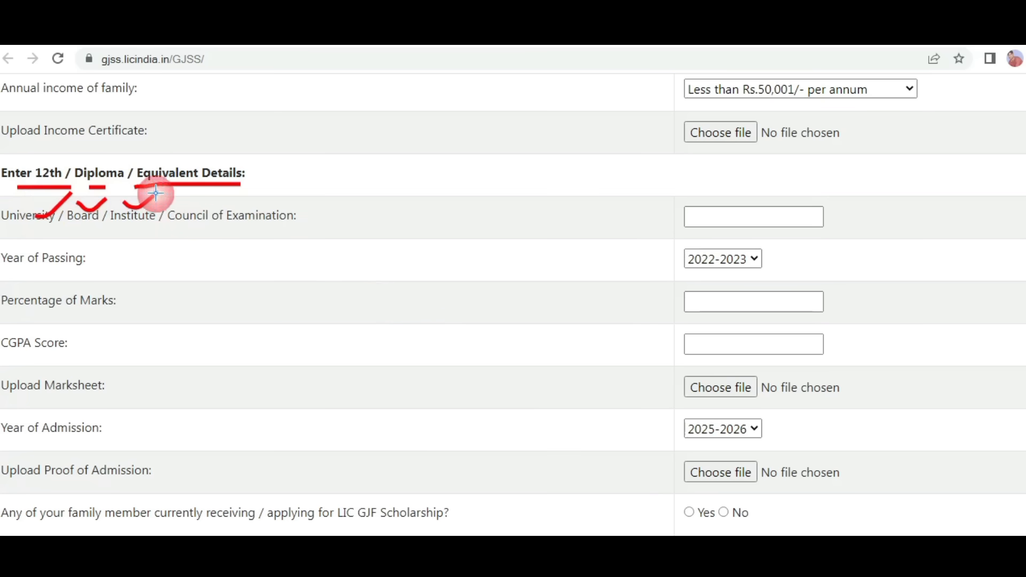
pyautogui.moveTo(101, 224); pyautogui.dragTo(266, 225)
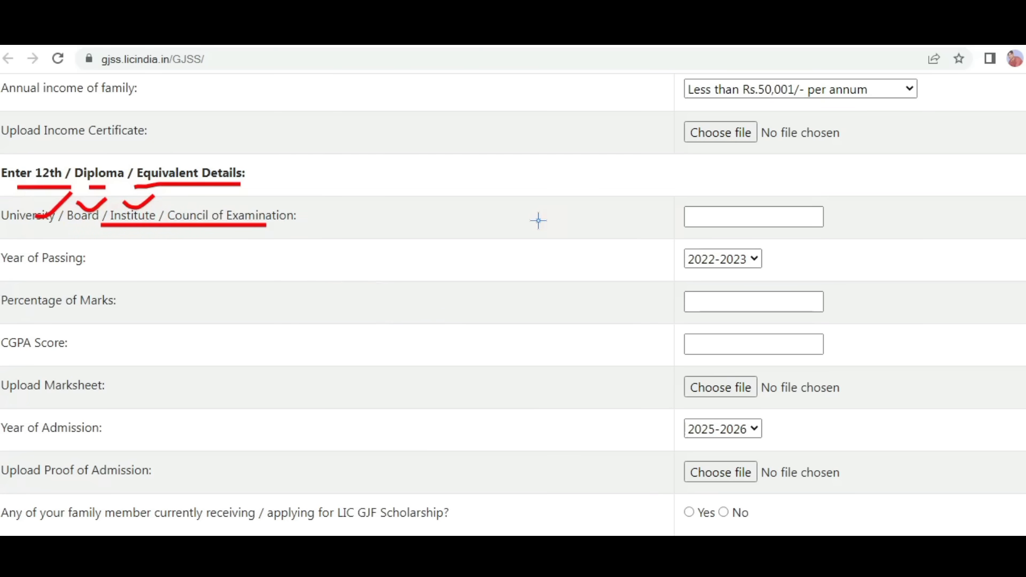
pyautogui.moveTo(538, 220); pyautogui.dragTo(631, 221)
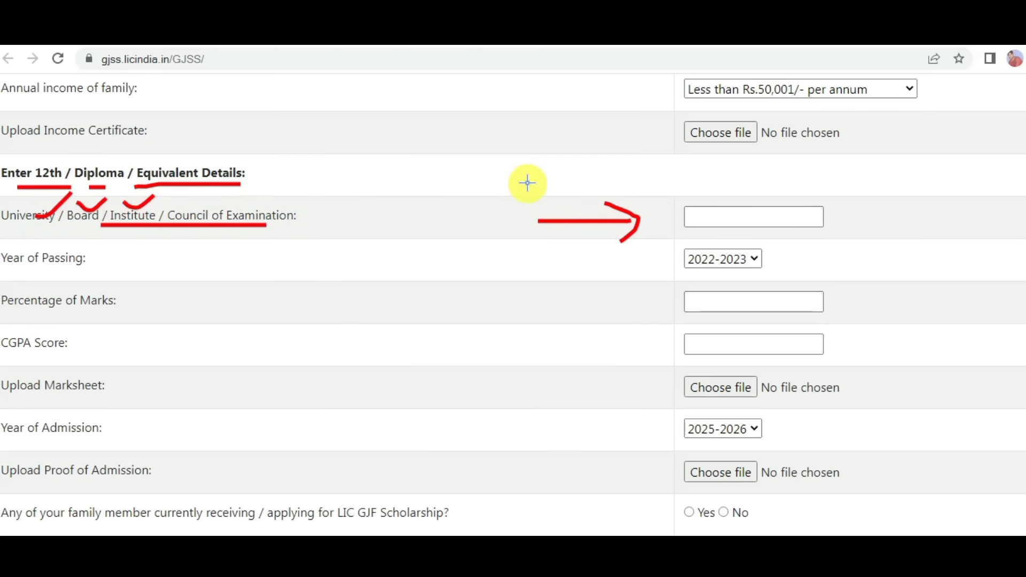
pyautogui.moveTo(525, 194); pyautogui.dragTo(588, 184)
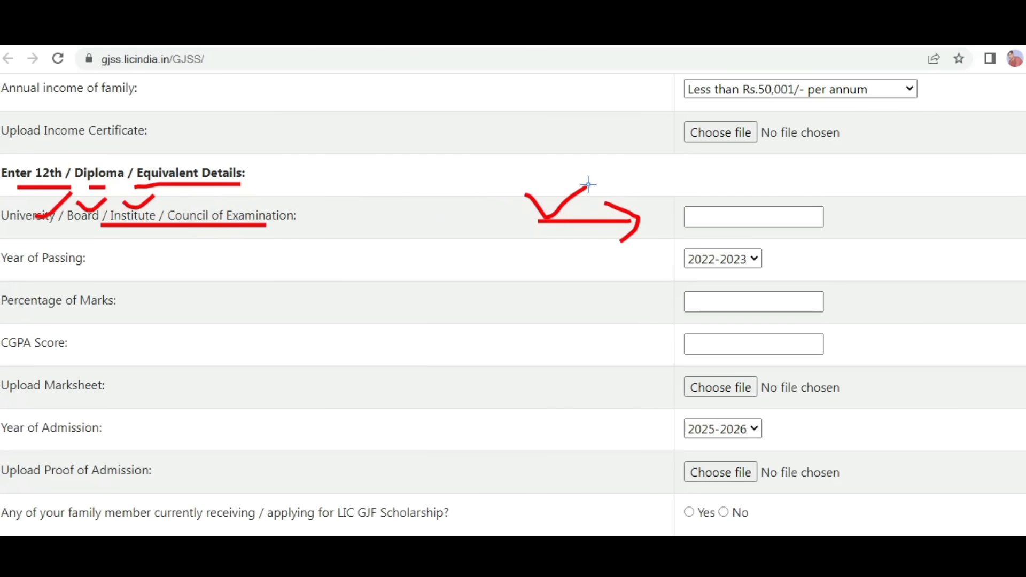
pyautogui.moveTo(18, 186); pyautogui.dragTo(124, 186)
pyautogui.moveTo(57, 166)
pyautogui.mouseDown()
pyautogui.moveTo(98, 152)
pyautogui.moveTo(232, 156)
pyautogui.mouseUp()
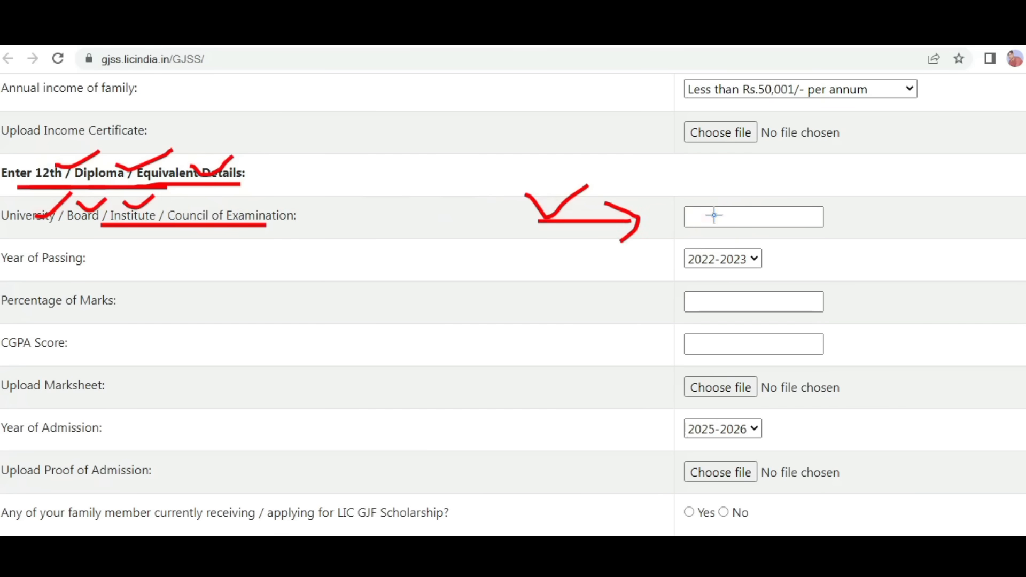
pyautogui.moveTo(714, 216)
pyautogui.mouseDown()
pyautogui.moveTo(738, 207)
pyautogui.moveTo(761, 218)
pyautogui.mouseUp()
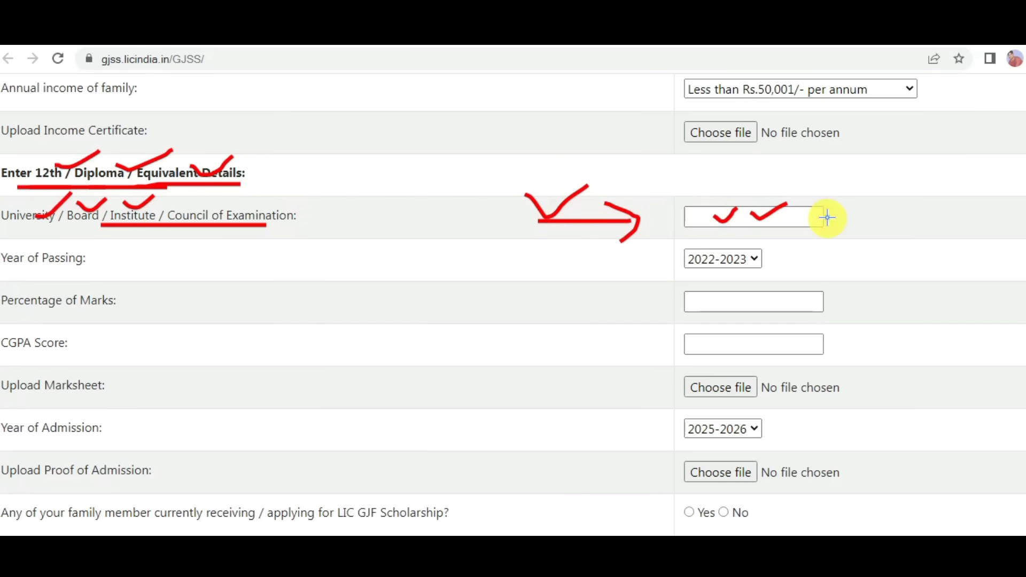
# Step: Review the Year of Passing field and its available academic years in the 12th / Diploma / Equivalent section
pyautogui.tripleClick(92, 268)
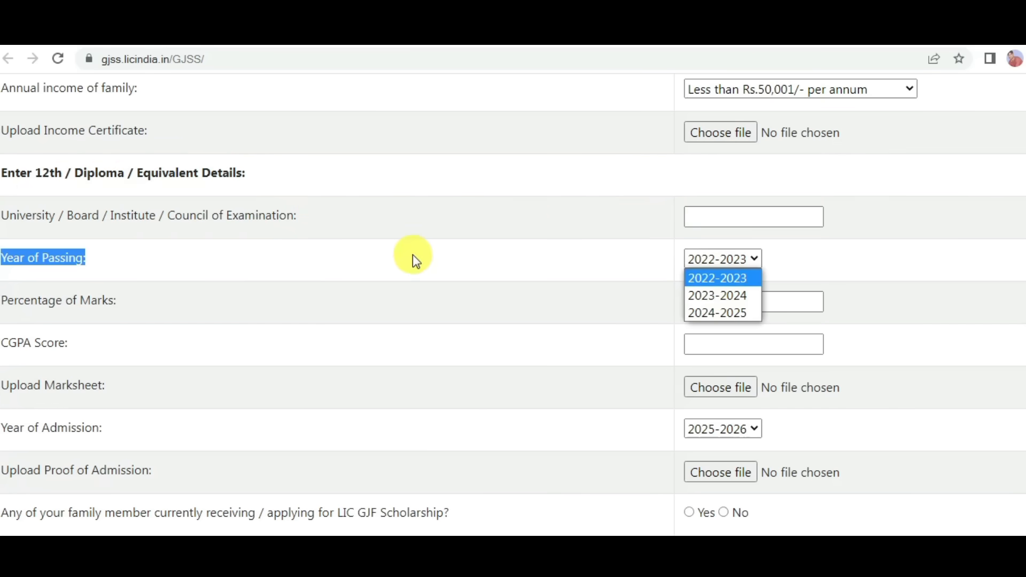
pyautogui.click(413, 261)
pyautogui.moveTo(25, 259); pyautogui.dragTo(105, 259)
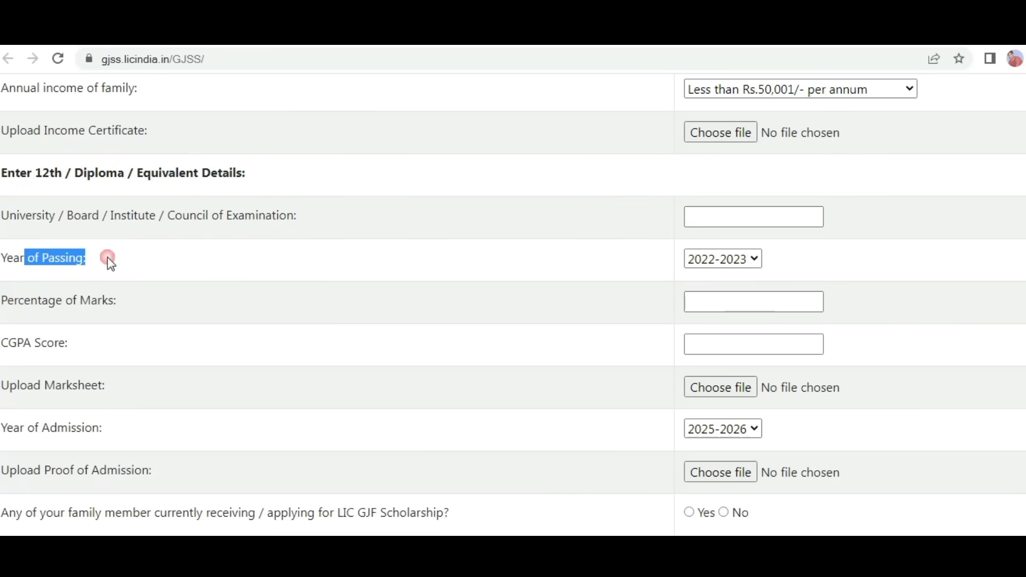
pyautogui.click(730, 266)
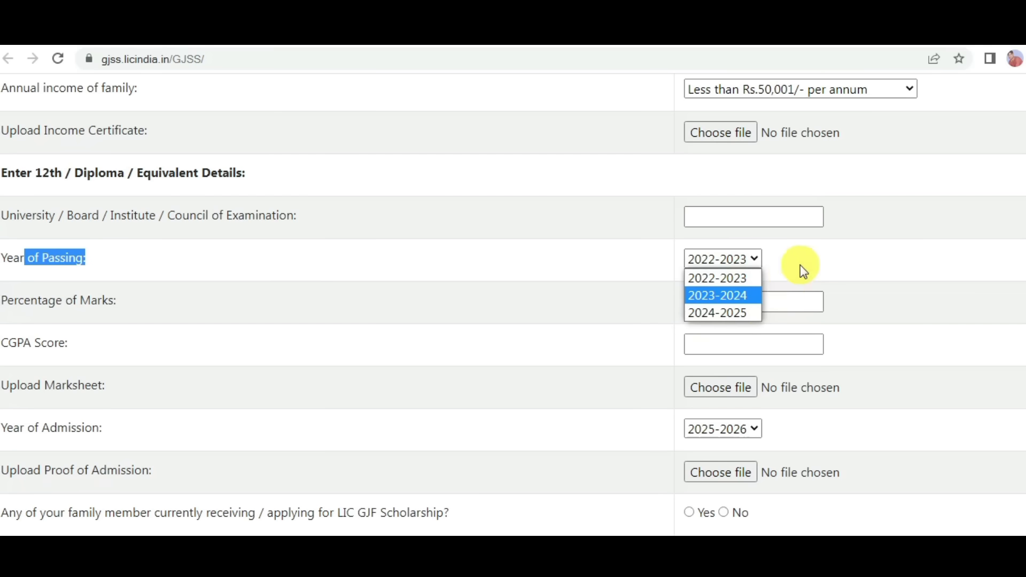
pyautogui.click(809, 276)
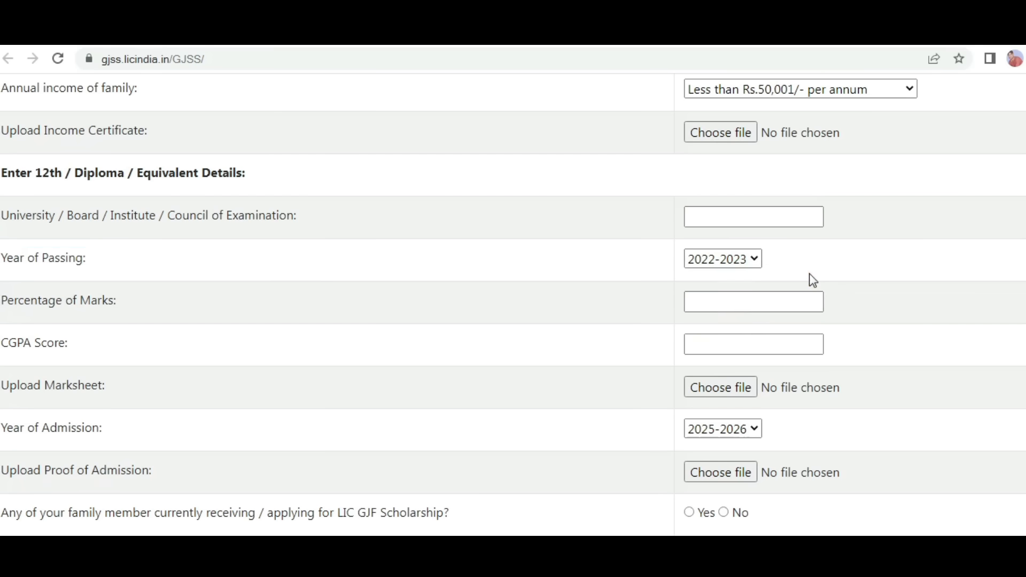
# Step: Review the Percentage of Marks and CGPA Score fields, marking them up on screen as alternative entries
pyautogui.moveTo(24, 303); pyautogui.dragTo(98, 302)
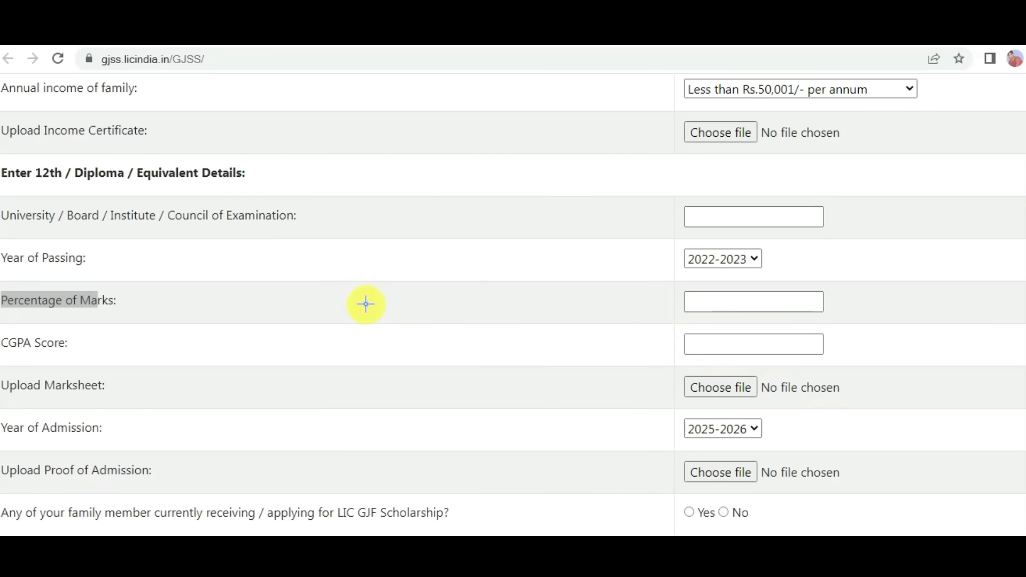
pyautogui.moveTo(742, 304); pyautogui.dragTo(805, 278)
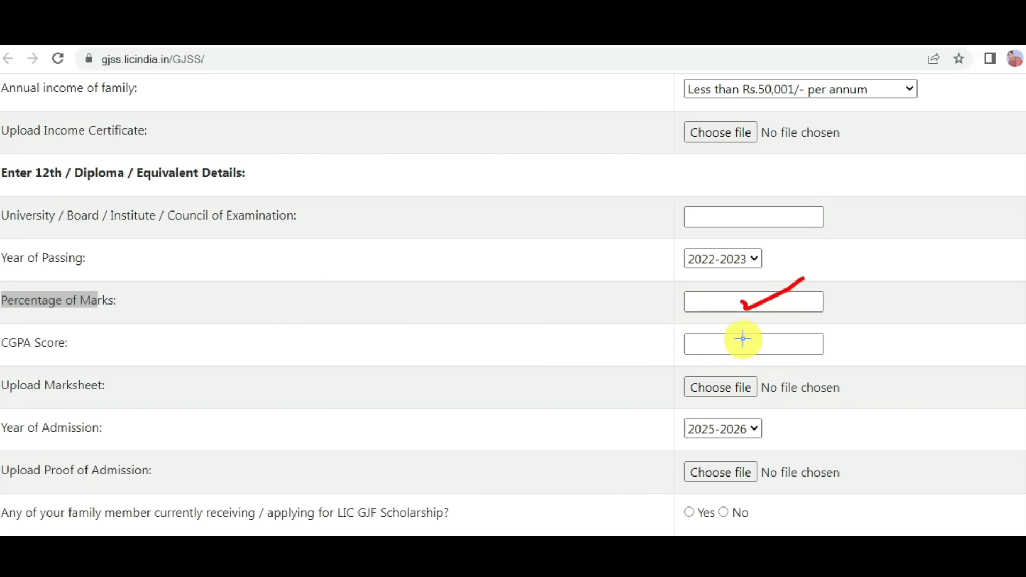
pyautogui.moveTo(24, 356); pyautogui.dragTo(84, 356)
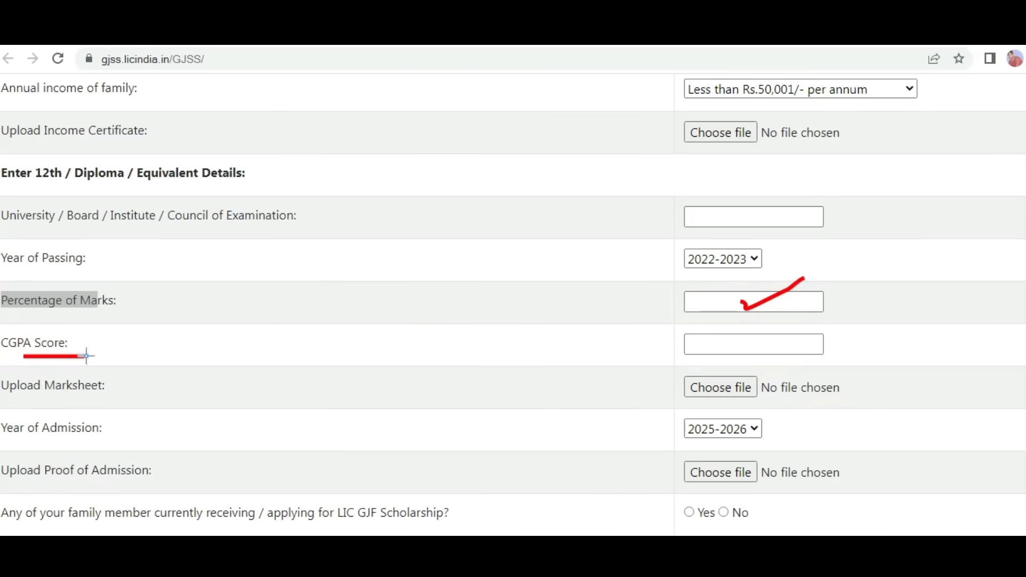
pyautogui.moveTo(750, 337); pyautogui.dragTo(800, 324)
pyautogui.moveTo(766, 290); pyautogui.dragTo(786, 310)
# Step: Review the Upload Marksheet field by marking its label and file chooser on screen, and clear the marks
pyautogui.moveTo(23, 403); pyautogui.dragTo(118, 398)
pyautogui.moveTo(555, 399); pyautogui.dragTo(617, 398)
pyautogui.moveTo(588, 384); pyautogui.dragTo(596, 410)
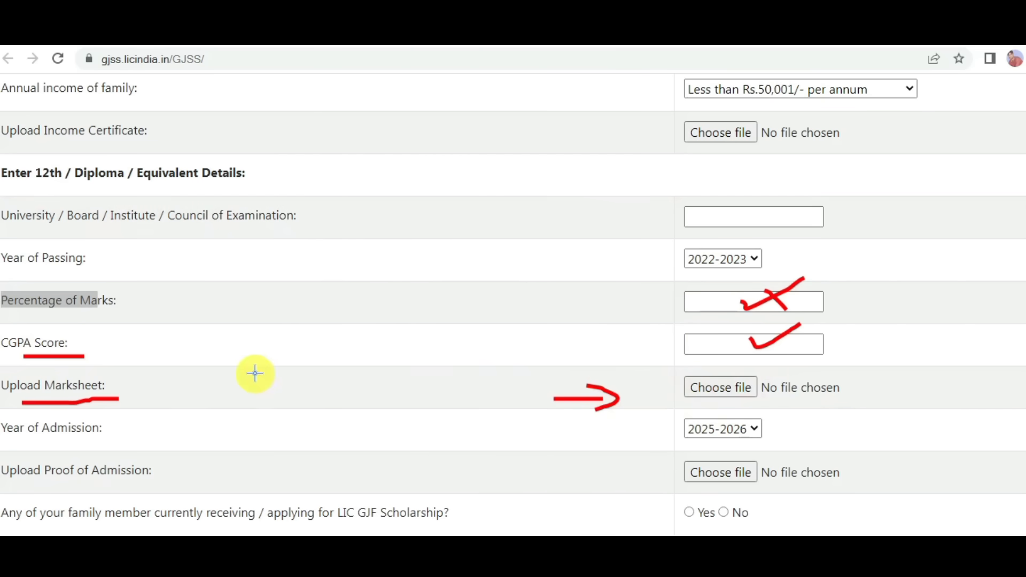
pyautogui.moveTo(22, 403); pyautogui.dragTo(103, 398)
pyautogui.moveTo(767, 382); pyautogui.dragTo(844, 364)
pyautogui.click(817, 387)
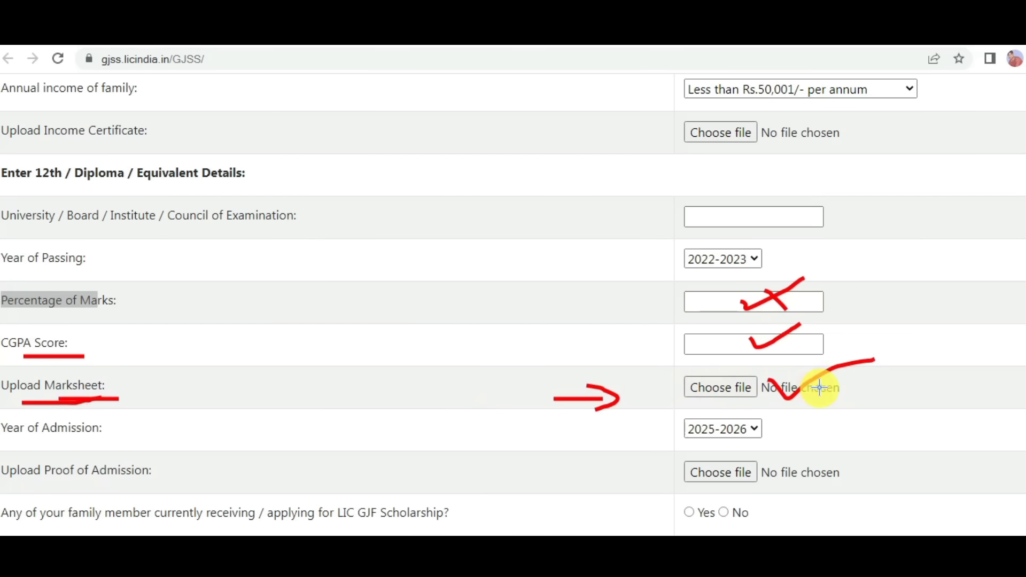
pyautogui.moveTo(820, 388); pyautogui.dragTo(865, 374)
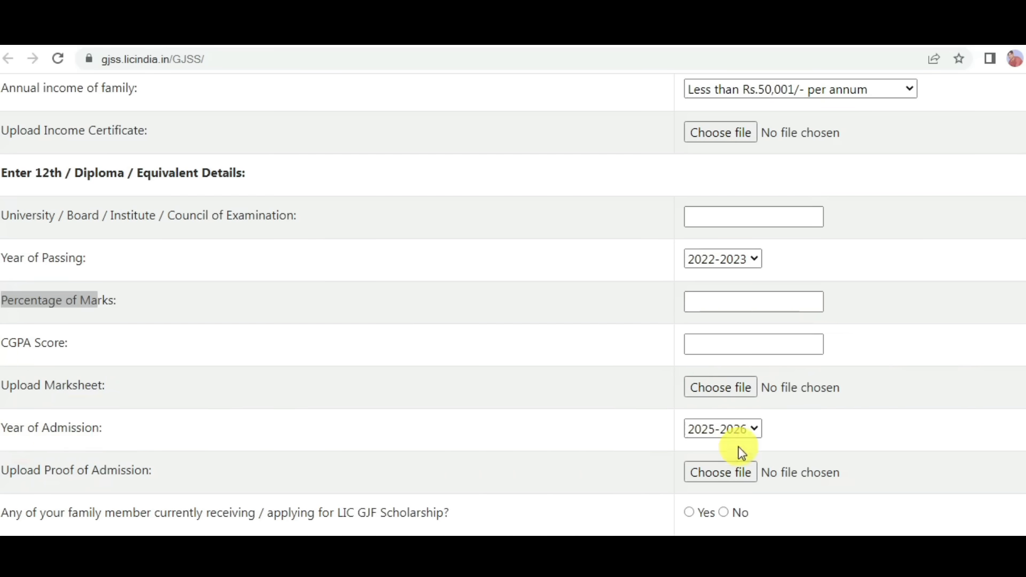
# Step: Choose 2025-2026 as the year of admission and mark up that field and the proof of admission upload
pyautogui.click(732, 428)
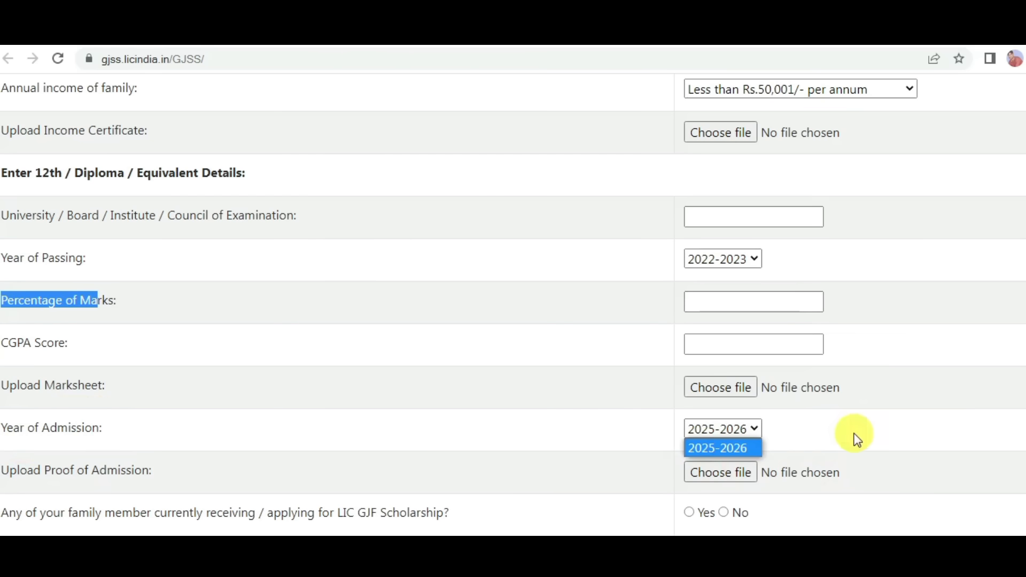
pyautogui.click(716, 449)
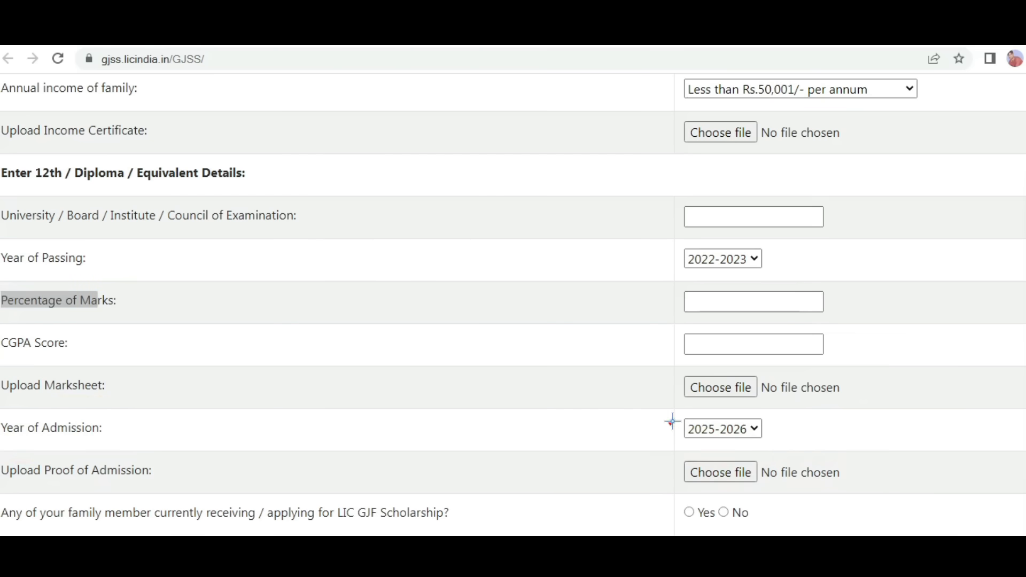
pyautogui.moveTo(671, 424)
pyautogui.mouseDown()
pyautogui.moveTo(786, 425)
pyautogui.moveTo(664, 422)
pyautogui.moveTo(680, 415)
pyautogui.mouseUp()
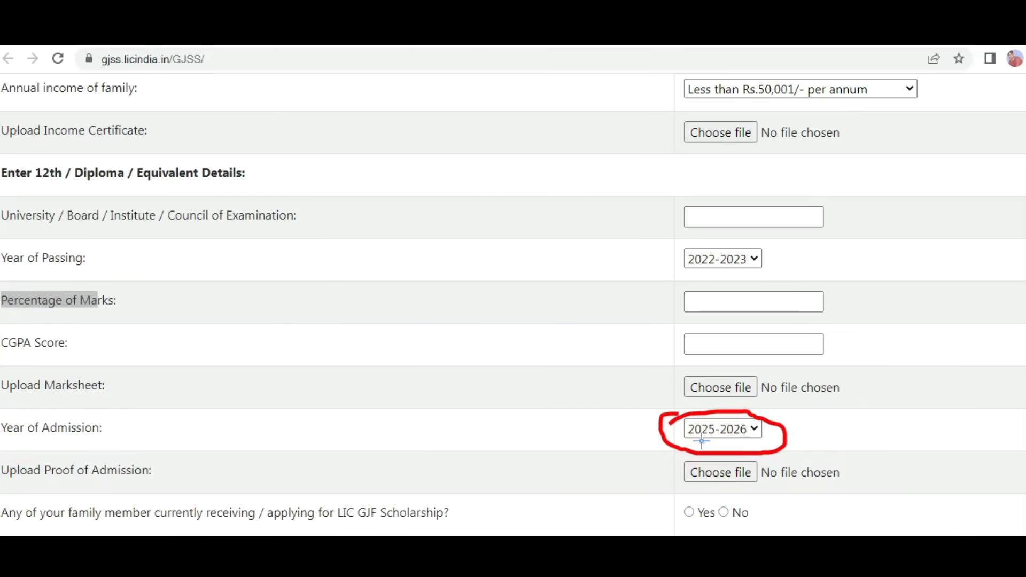
pyautogui.moveTo(769, 426); pyautogui.dragTo(817, 396)
pyautogui.click(768, 438)
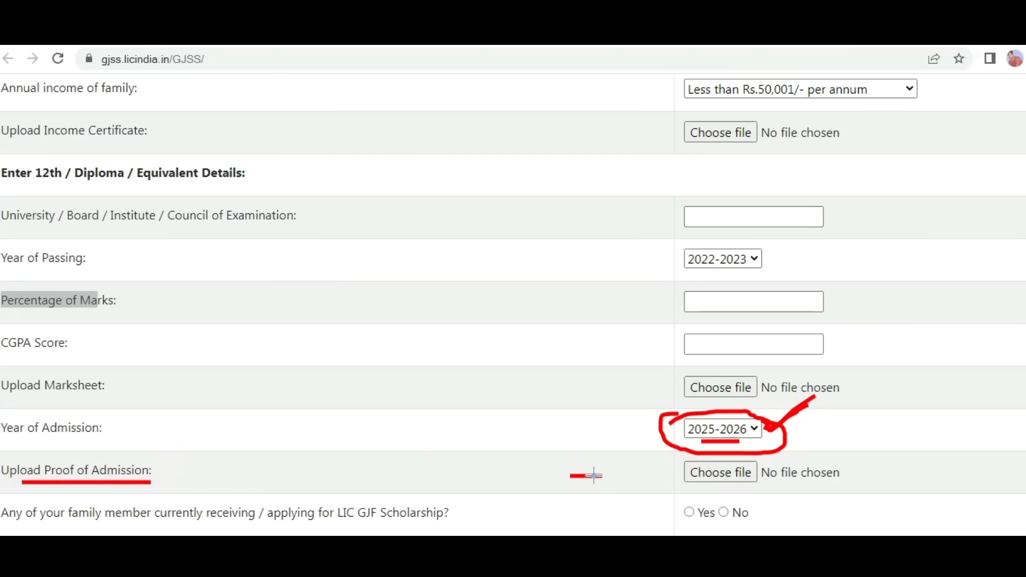
pyautogui.moveTo(637, 485); pyautogui.dragTo(613, 486)
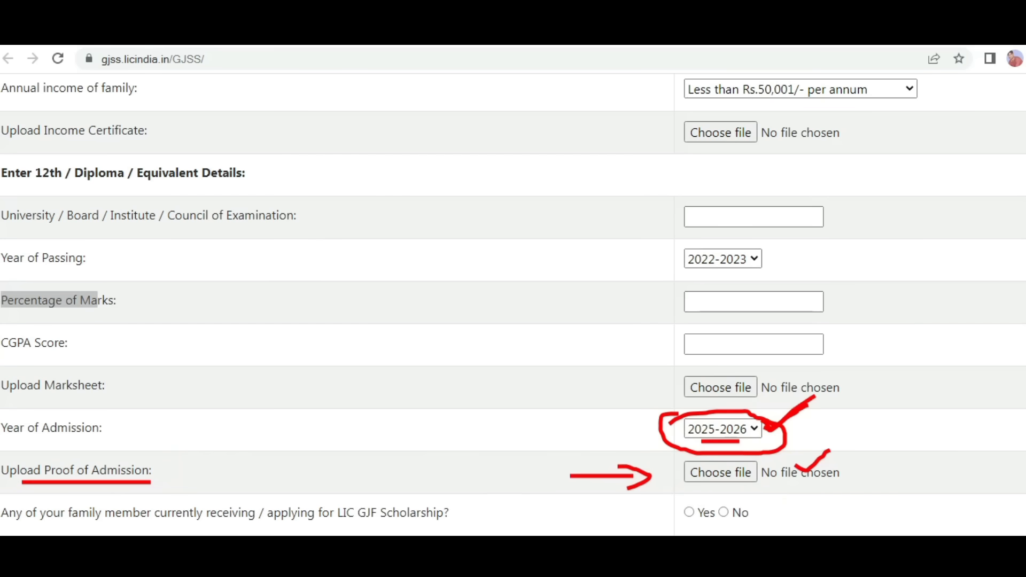
pyautogui.press('Escape')
# Step: Answer No to a family member receiving or applying for the LIC GJF Scholarship, checking the extra fields for Yes first
pyautogui.scroll(-4, 1020, 355)
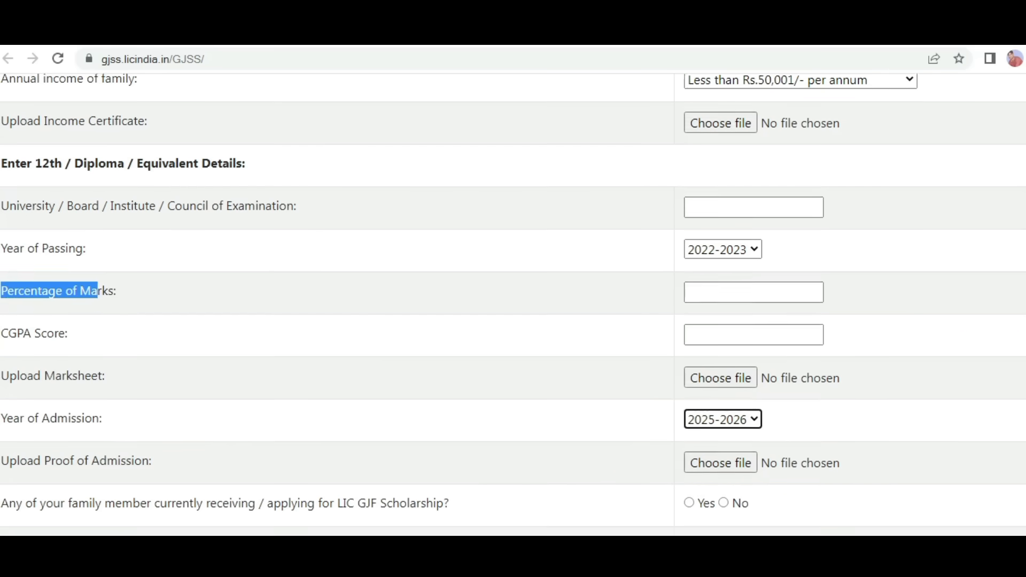
pyautogui.scroll(-3, 514, 300)
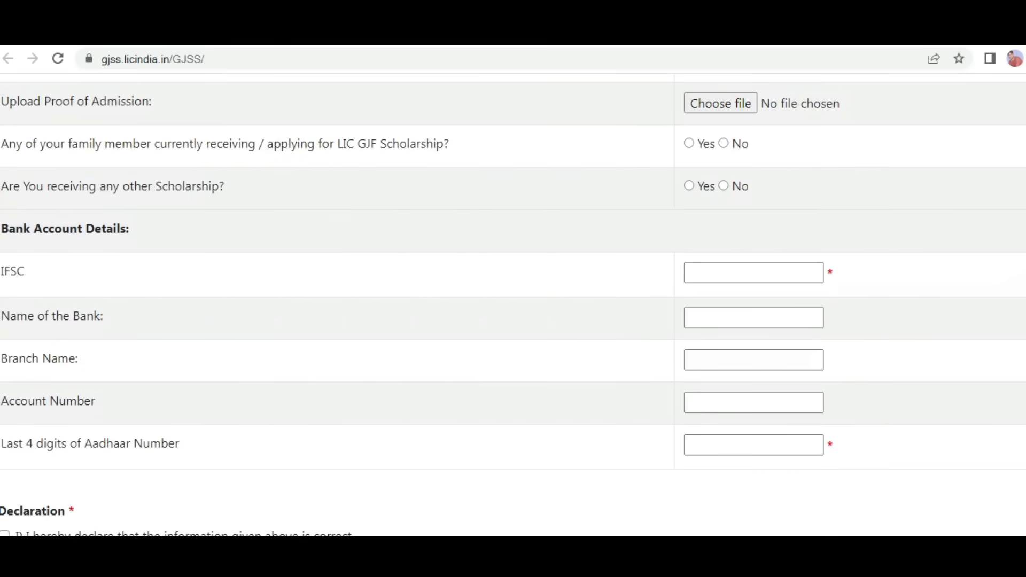
pyautogui.moveTo(53, 162); pyautogui.dragTo(340, 155)
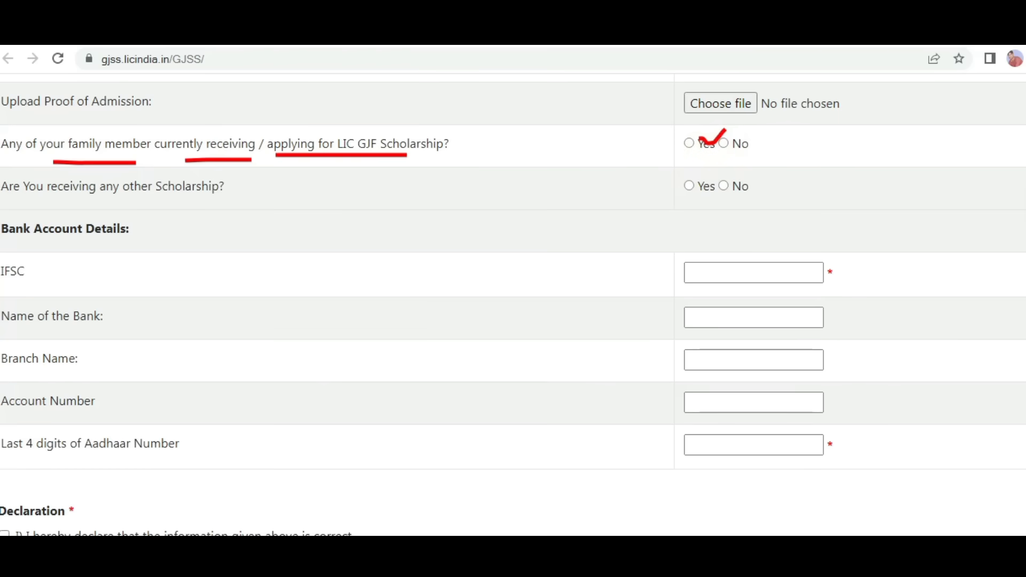
pyautogui.click(690, 142)
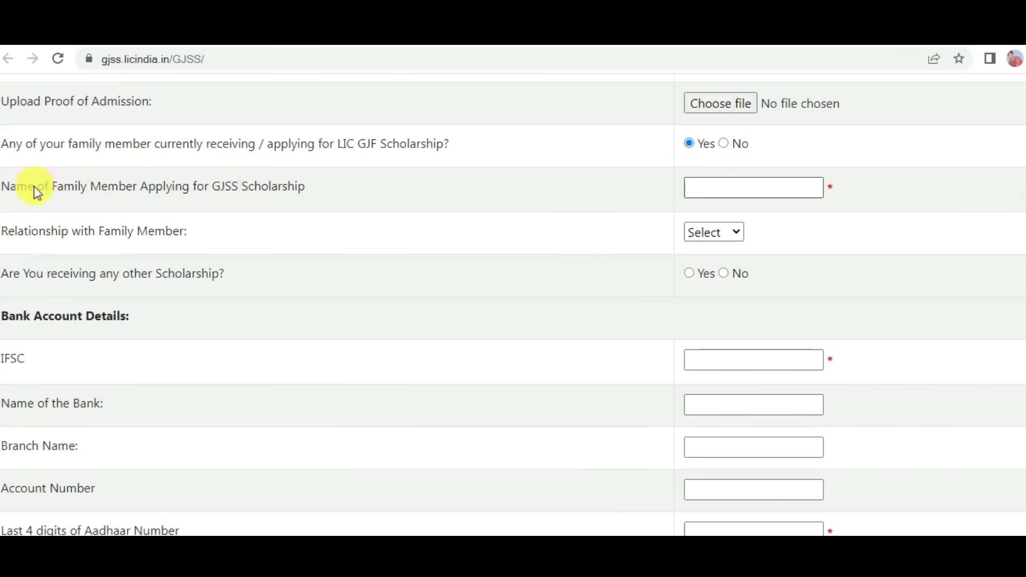
pyautogui.moveTo(34, 187); pyautogui.dragTo(274, 184)
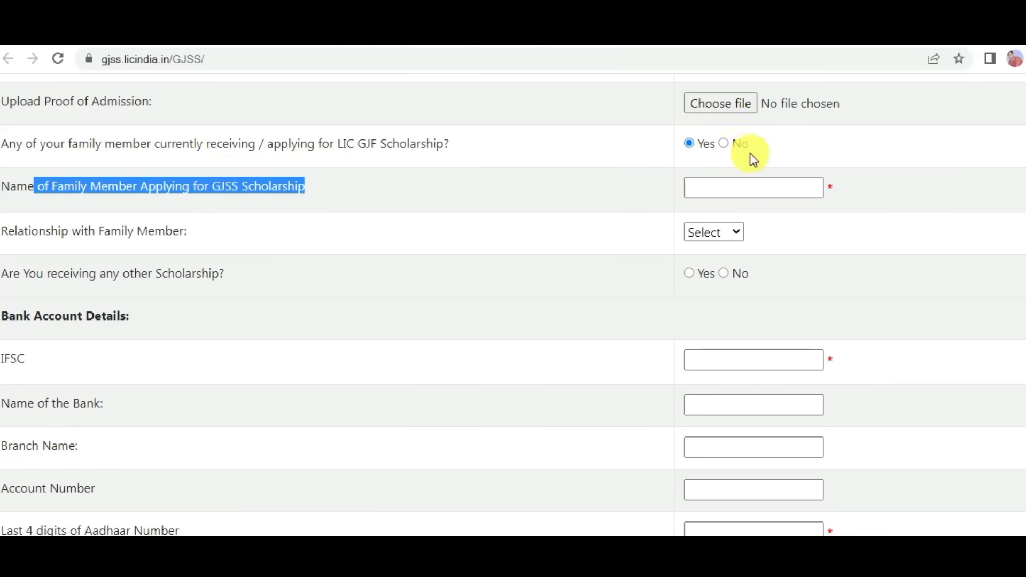
pyautogui.click(723, 144)
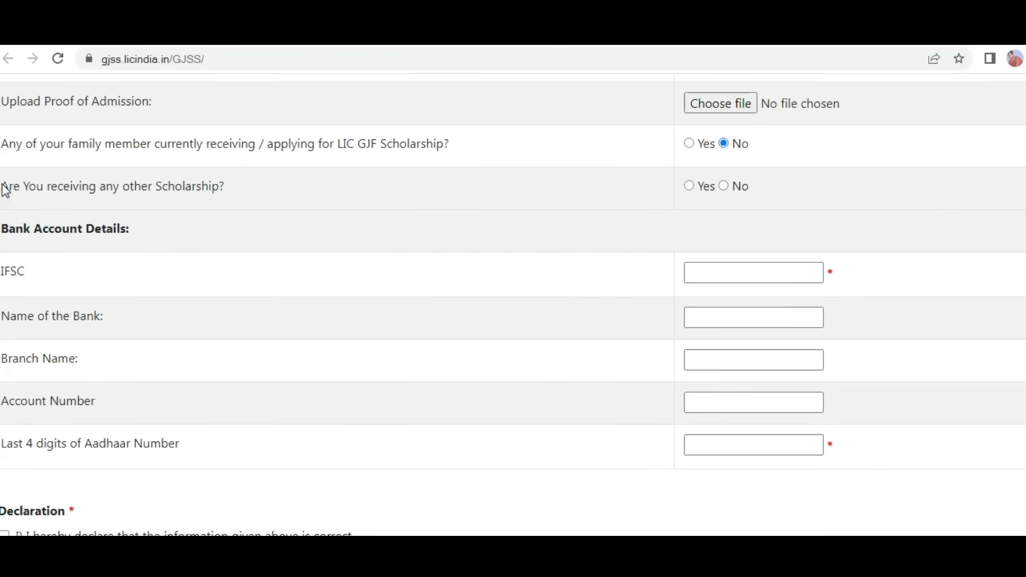
# Step: Answer No to receiving any other scholarship, checking the provider name and amount fields for Yes first
pyautogui.moveTo(4, 189); pyautogui.dragTo(219, 184)
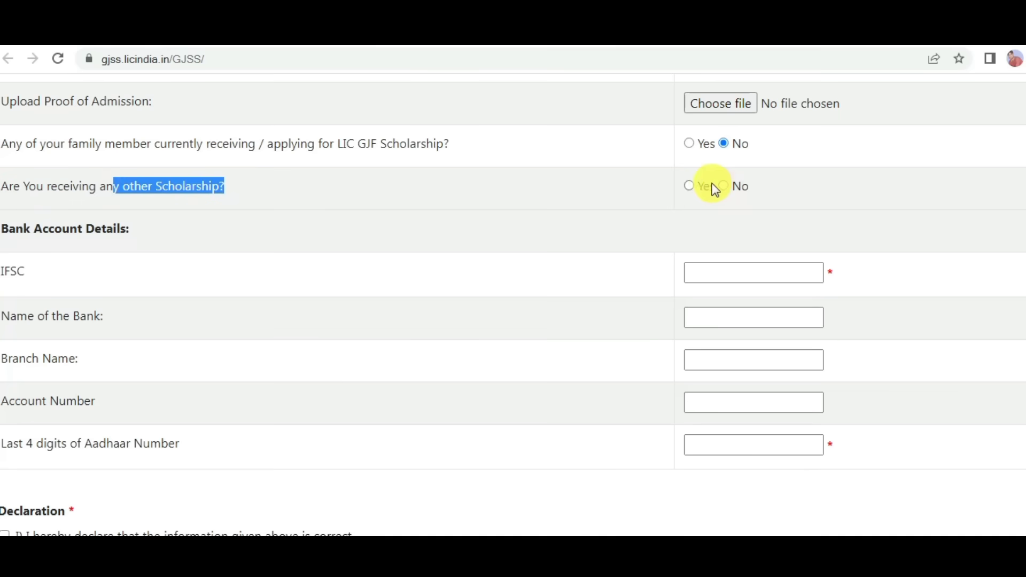
pyautogui.click(690, 186)
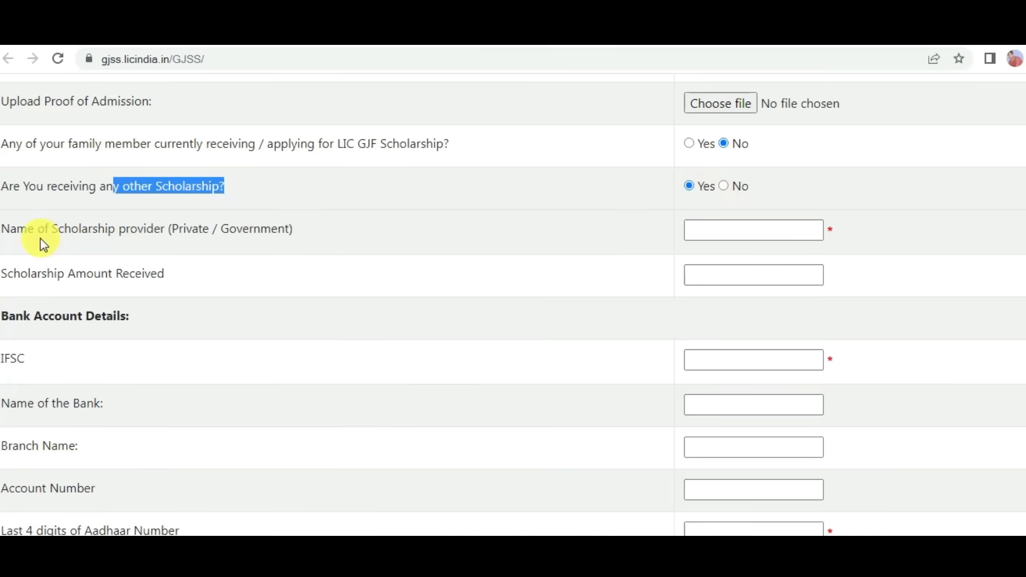
pyautogui.moveTo(28, 235); pyautogui.dragTo(327, 235)
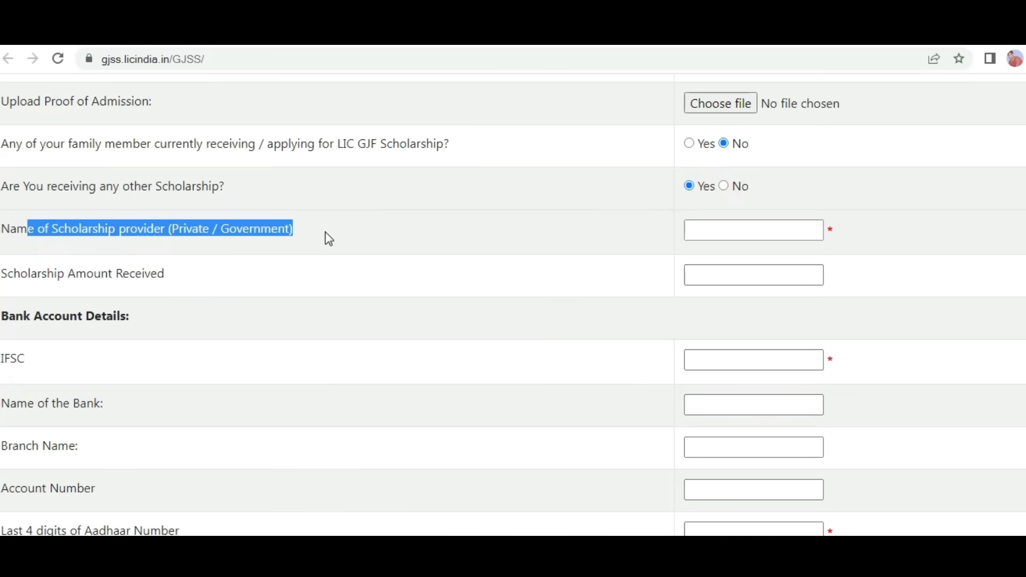
pyautogui.moveTo(42, 271); pyautogui.dragTo(183, 276)
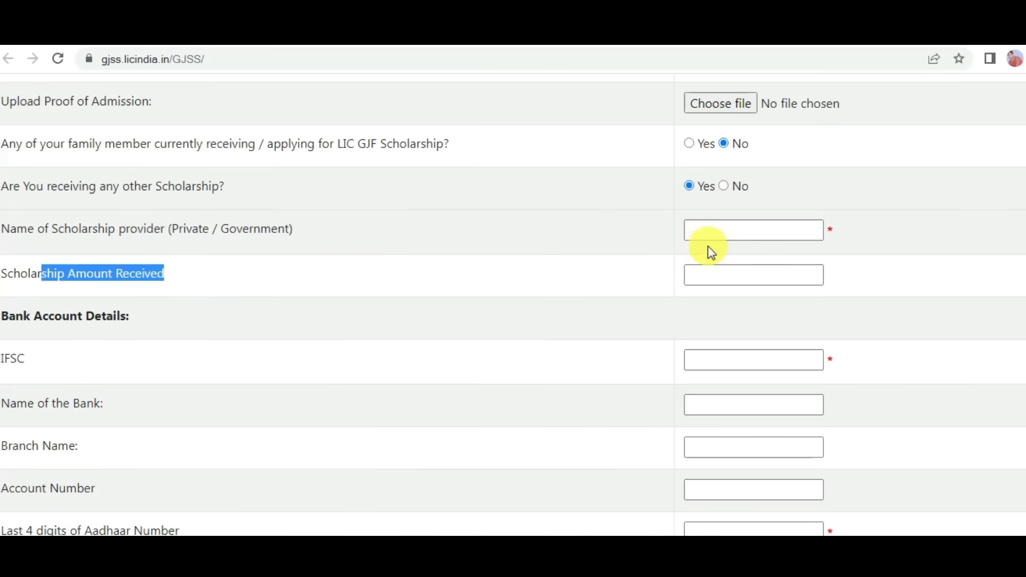
pyautogui.click(725, 187)
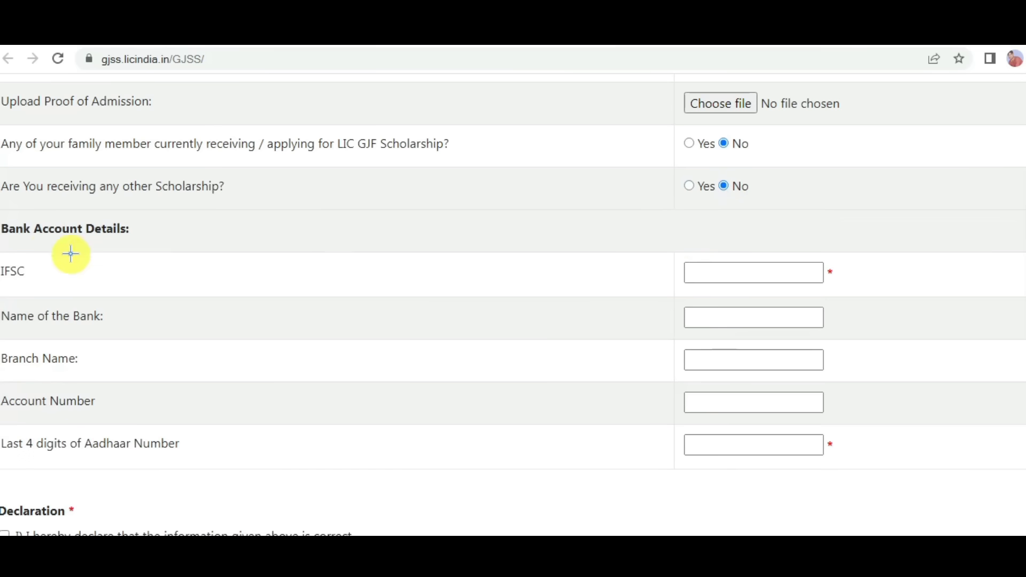
# Step: Review the bank account fields from IFSC to the last 4 digits of the Aadhaar number, marking them up and clearing the marks
pyautogui.moveTo(30, 243); pyautogui.dragTo(114, 243)
pyautogui.moveTo(18, 287); pyautogui.dragTo(151, 273)
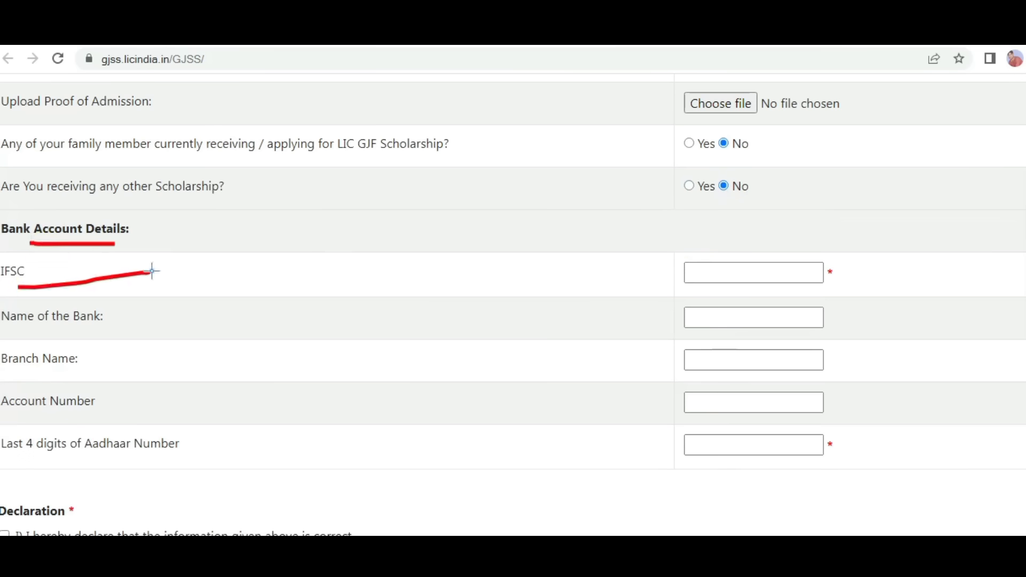
pyautogui.moveTo(775, 269); pyautogui.dragTo(821, 256)
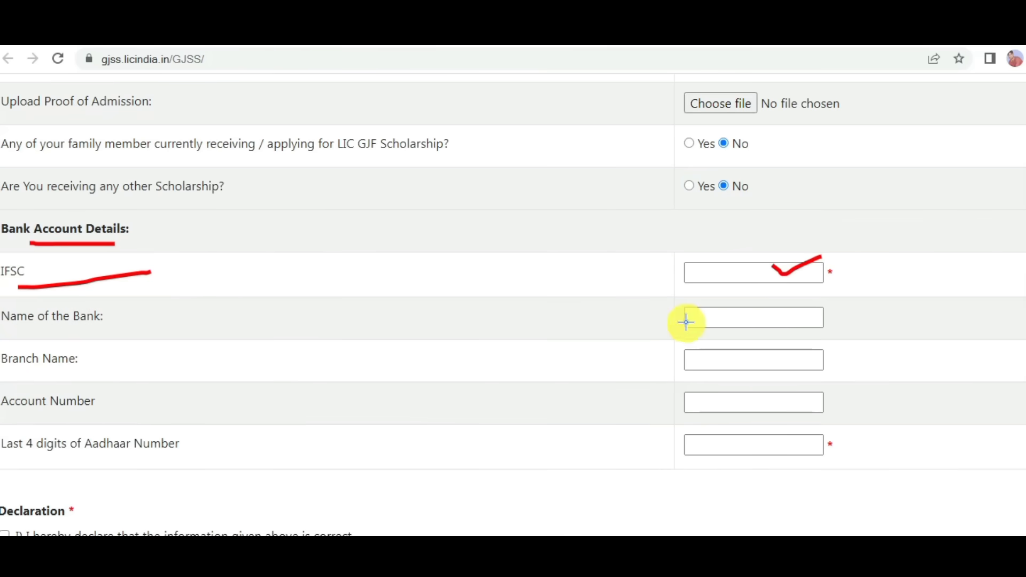
pyautogui.moveTo(727, 311); pyautogui.dragTo(765, 309)
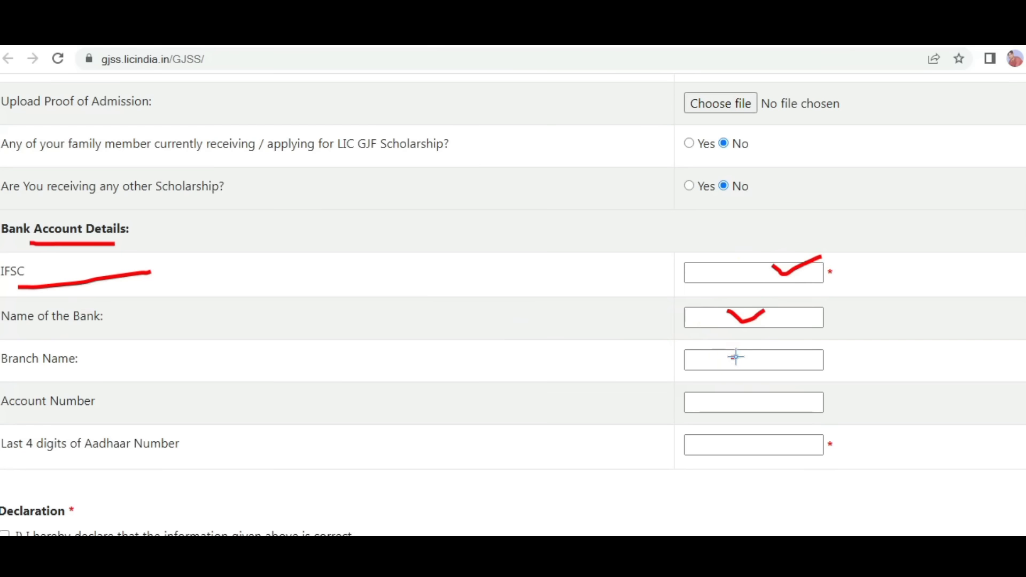
pyautogui.moveTo(764, 352); pyautogui.dragTo(765, 351)
pyautogui.moveTo(47, 415); pyautogui.dragTo(131, 413)
pyautogui.moveTo(689, 391)
pyautogui.mouseDown()
pyautogui.moveTo(858, 393)
pyautogui.moveTo(656, 411)
pyautogui.moveTo(852, 378)
pyautogui.mouseUp()
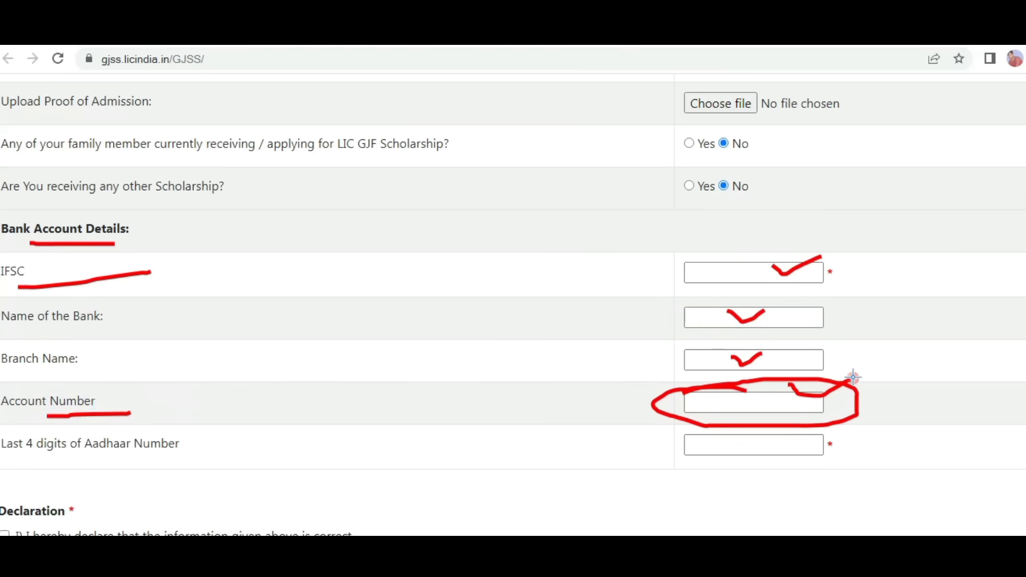
pyautogui.moveTo(740, 440); pyautogui.dragTo(768, 446)
pyautogui.moveTo(92, 460); pyautogui.dragTo(21, 461)
pyautogui.moveTo(175, 457); pyautogui.dragTo(307, 457)
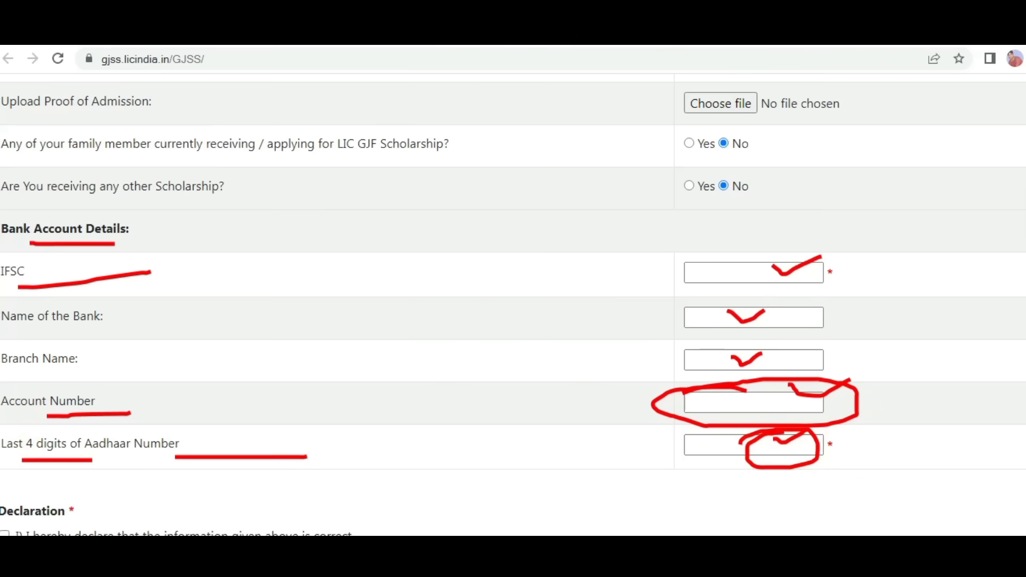
pyautogui.press('Escape')
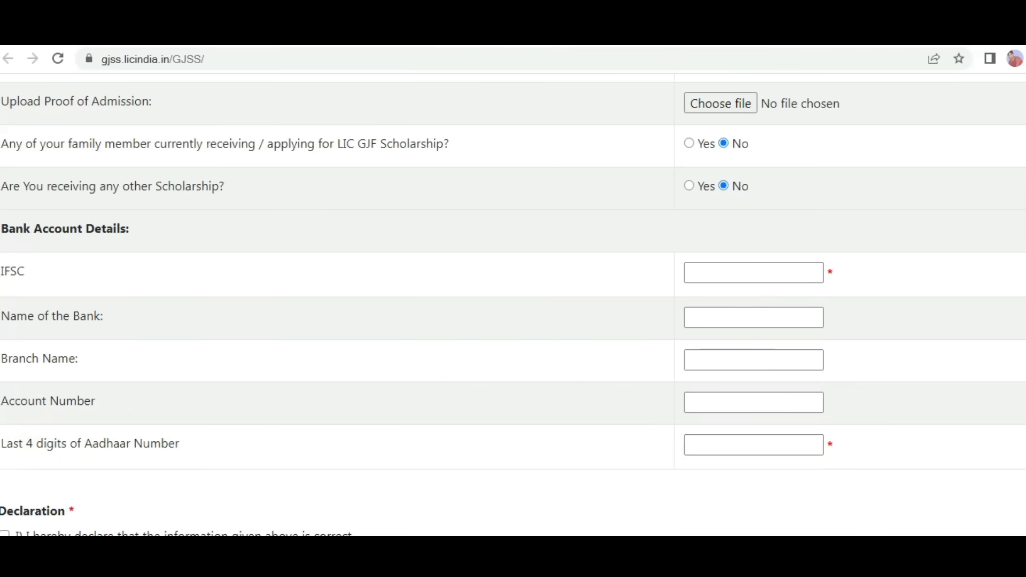
# Step: Accept the declarations on abiding by the scholarship terms and on cancellation or refund for false information
pyautogui.scroll(-2, 513, 299)
pyautogui.moveTo(3, 393); pyautogui.dragTo(31, 392)
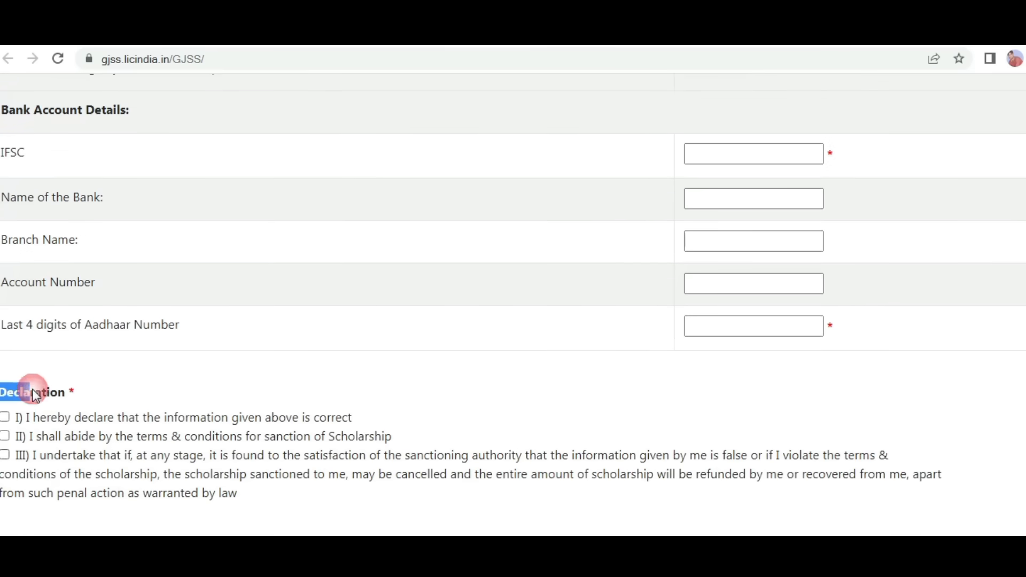
pyautogui.click(5, 437)
pyautogui.click(5, 455)
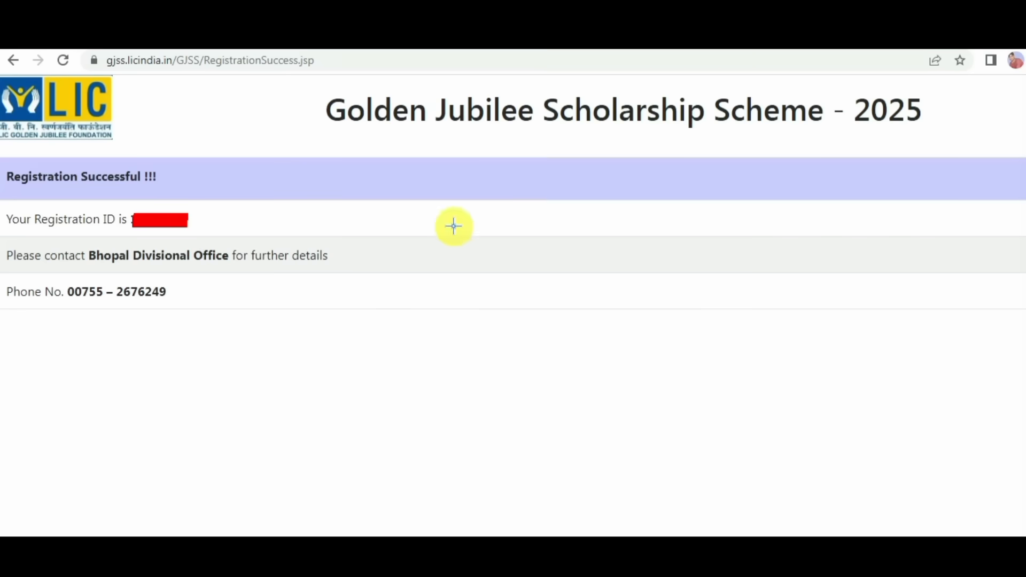
# Step: Review the Golden Jubilee Scholarship Scheme registration result page, underlining its title and registration status
pyautogui.moveTo(329, 135); pyautogui.dragTo(823, 118)
pyautogui.moveTo(20, 194); pyautogui.dragTo(137, 190)
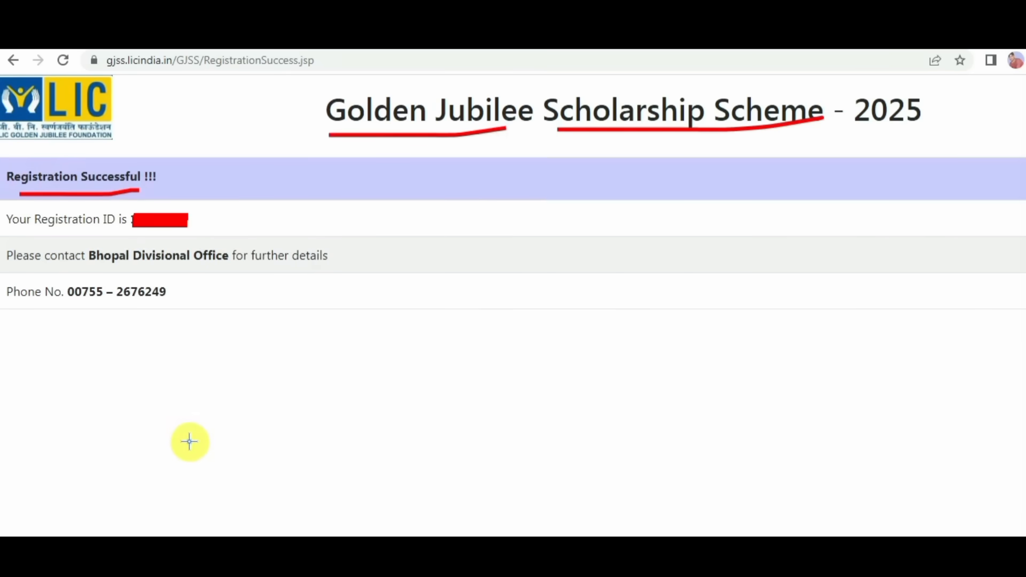
# Step: Review the registration ID, divisional office and phone number, underlining them, ticking the ID row and sketching a ticked box in the blank area
pyautogui.moveTo(131, 483)
pyautogui.mouseDown()
pyautogui.moveTo(259, 488)
pyautogui.moveTo(252, 520)
pyautogui.mouseUp()
pyautogui.moveTo(127, 494)
pyautogui.mouseDown()
pyautogui.moveTo(122, 510)
pyautogui.moveTo(265, 528)
pyautogui.moveTo(378, 483)
pyautogui.mouseUp()
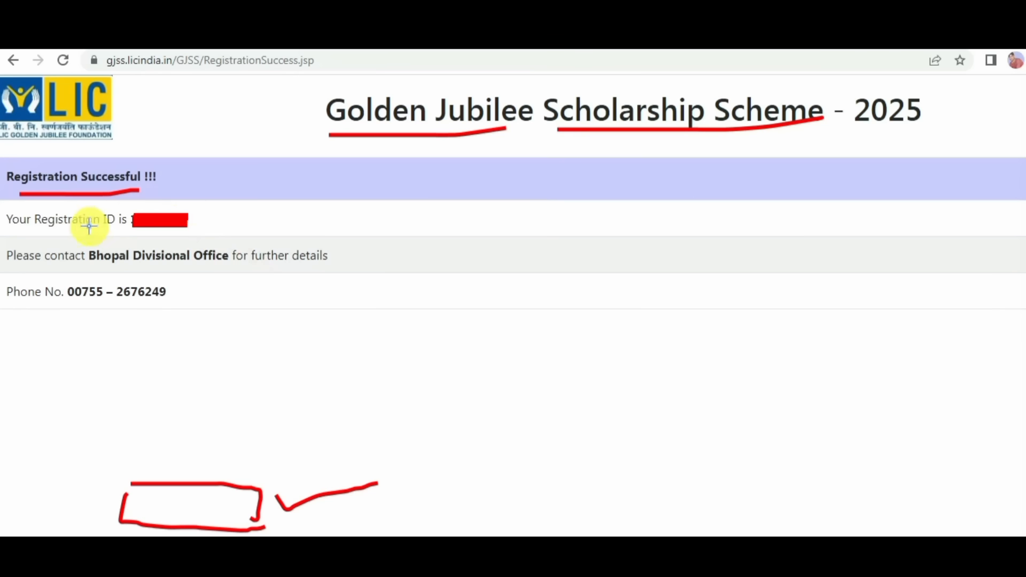
pyautogui.moveTo(32, 233); pyautogui.dragTo(126, 233)
pyautogui.moveTo(247, 204)
pyautogui.mouseDown()
pyautogui.moveTo(254, 214)
pyautogui.moveTo(342, 176)
pyautogui.mouseUp()
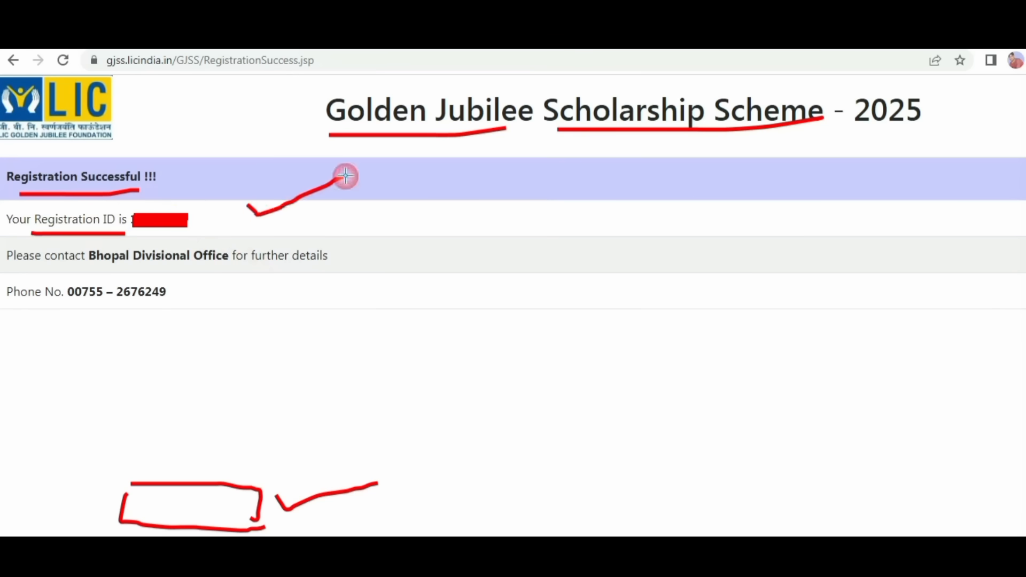
pyautogui.moveTo(47, 272); pyautogui.dragTo(276, 267)
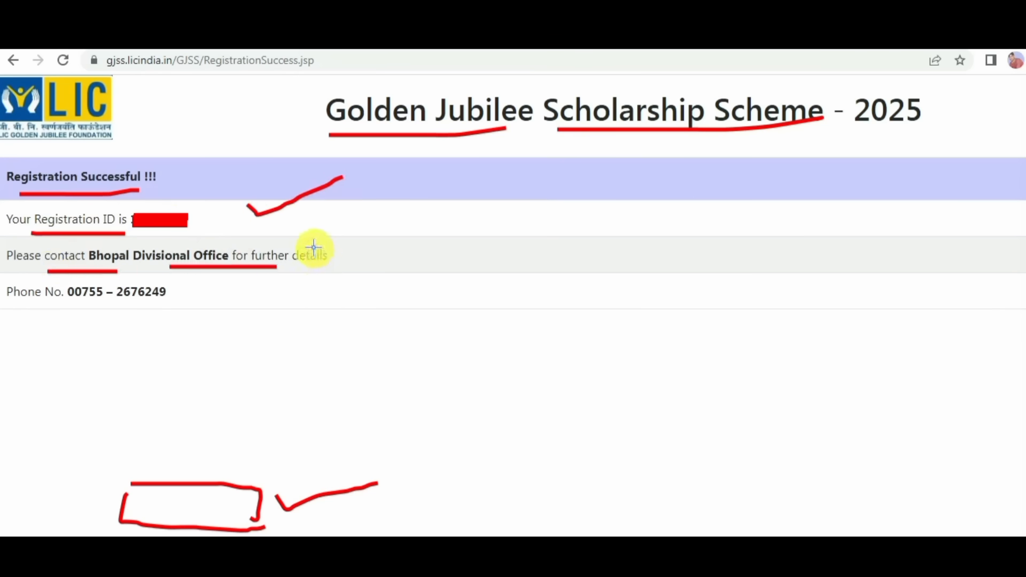
pyautogui.moveTo(78, 304); pyautogui.dragTo(186, 303)
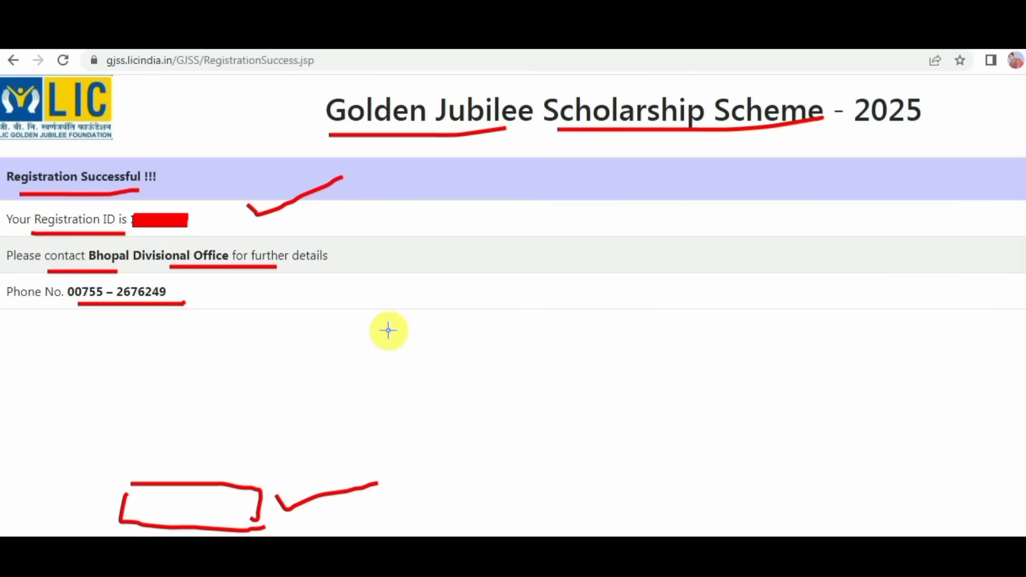
# Step: Sketch an arrow from the registration ID row to a large freehand box, with further arrows into the box and down from it
pyautogui.moveTo(254, 232); pyautogui.dragTo(385, 253)
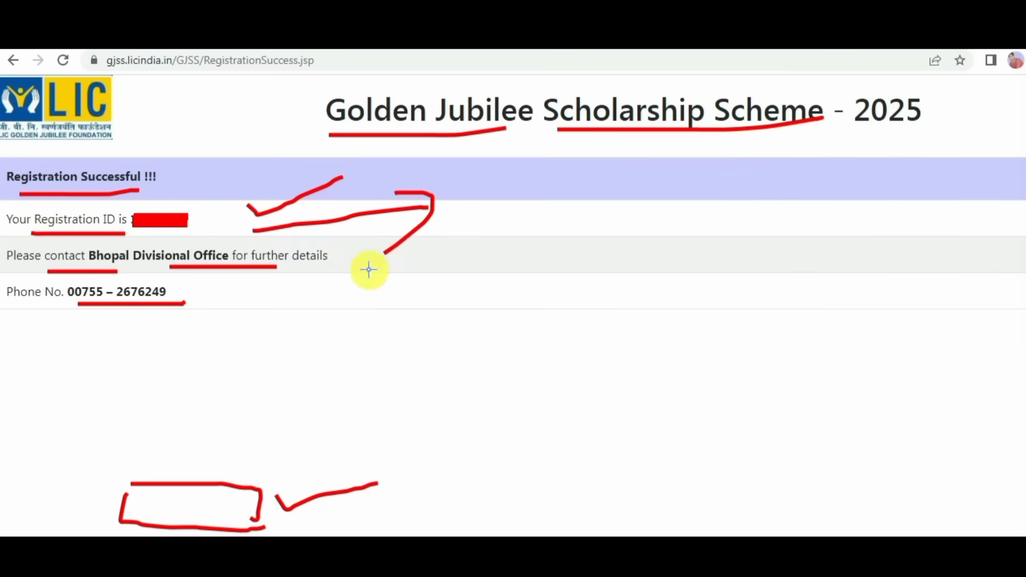
pyautogui.moveTo(481, 178)
pyautogui.mouseDown()
pyautogui.moveTo(666, 153)
pyautogui.moveTo(795, 213)
pyautogui.mouseUp()
pyautogui.moveTo(495, 178)
pyautogui.mouseDown()
pyautogui.moveTo(494, 267)
pyautogui.moveTo(804, 229)
pyautogui.mouseUp()
pyautogui.moveTo(707, 192); pyautogui.dragTo(938, 164)
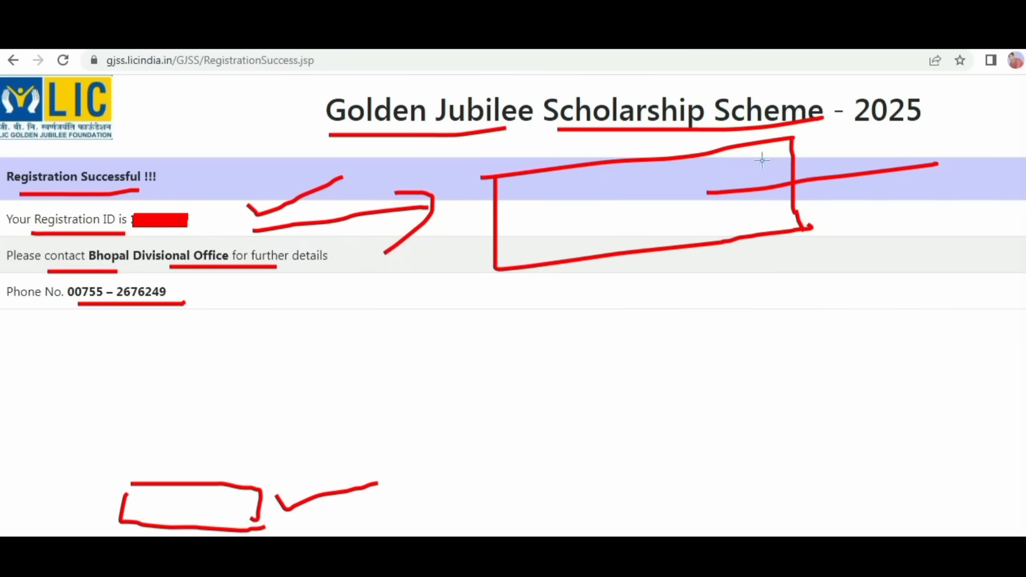
pyautogui.moveTo(761, 160)
pyautogui.mouseDown()
pyautogui.moveTo(748, 220)
pyautogui.moveTo(820, 201)
pyautogui.mouseUp()
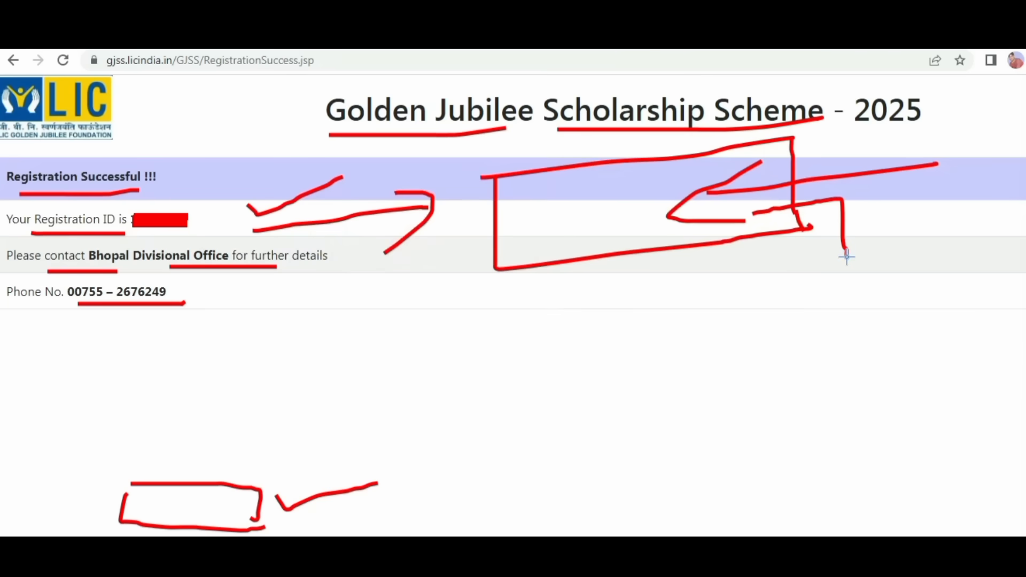
pyautogui.moveTo(828, 247); pyautogui.dragTo(850, 277)
# Step: Extend the freehand flow diagram below with a second box, connecting arrows through a circled mark and a third box under the phone number row
pyautogui.moveTo(764, 335)
pyautogui.mouseDown()
pyautogui.moveTo(909, 315)
pyautogui.moveTo(918, 372)
pyautogui.mouseUp()
pyautogui.moveTo(747, 331)
pyautogui.mouseDown()
pyautogui.moveTo(763, 412)
pyautogui.moveTo(1003, 368)
pyautogui.mouseUp()
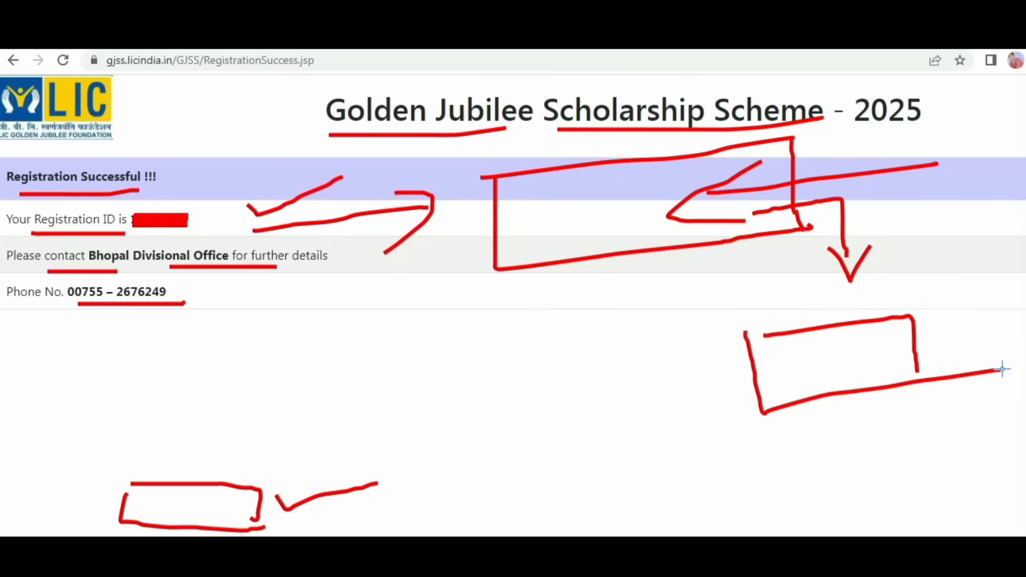
pyautogui.moveTo(851, 354)
pyautogui.mouseDown()
pyautogui.moveTo(857, 421)
pyautogui.moveTo(889, 458)
pyautogui.moveTo(613, 479)
pyautogui.moveTo(710, 484)
pyautogui.mouseUp()
pyautogui.moveTo(588, 453)
pyautogui.mouseDown()
pyautogui.moveTo(592, 440)
pyautogui.moveTo(626, 442)
pyautogui.moveTo(637, 411)
pyautogui.moveTo(590, 406)
pyautogui.mouseUp()
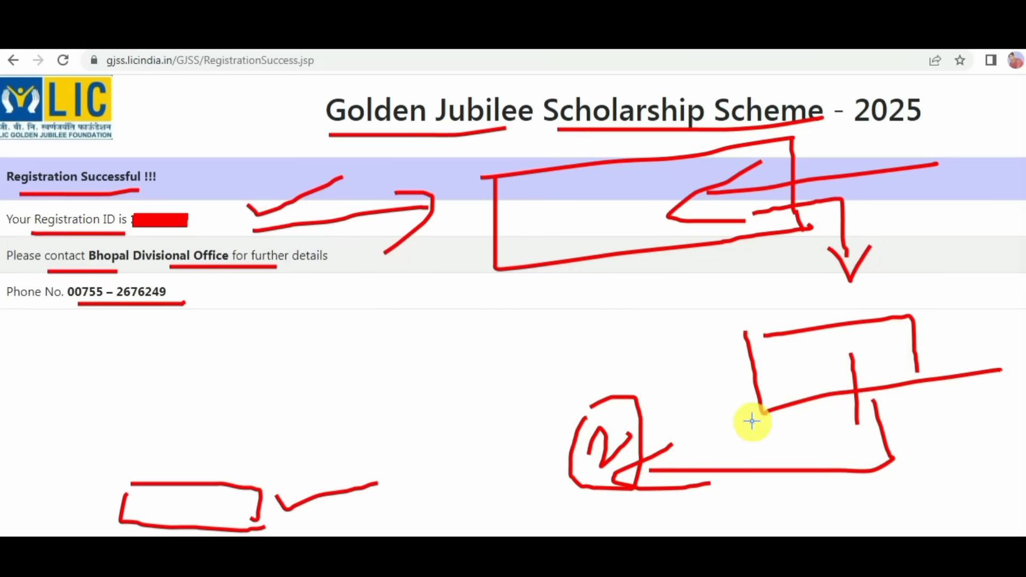
pyautogui.moveTo(651, 470)
pyautogui.mouseDown()
pyautogui.moveTo(479, 471)
pyautogui.moveTo(468, 501)
pyautogui.mouseUp()
pyautogui.moveTo(458, 450); pyautogui.dragTo(508, 467)
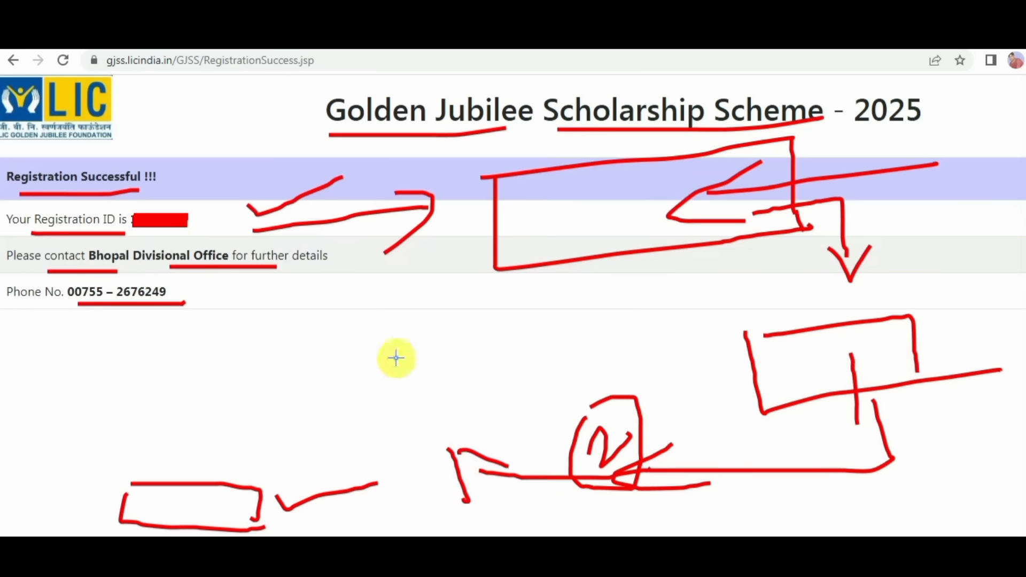
pyautogui.moveTo(393, 355)
pyautogui.mouseDown()
pyautogui.moveTo(519, 325)
pyautogui.moveTo(437, 421)
pyautogui.moveTo(411, 426)
pyautogui.mouseUp()
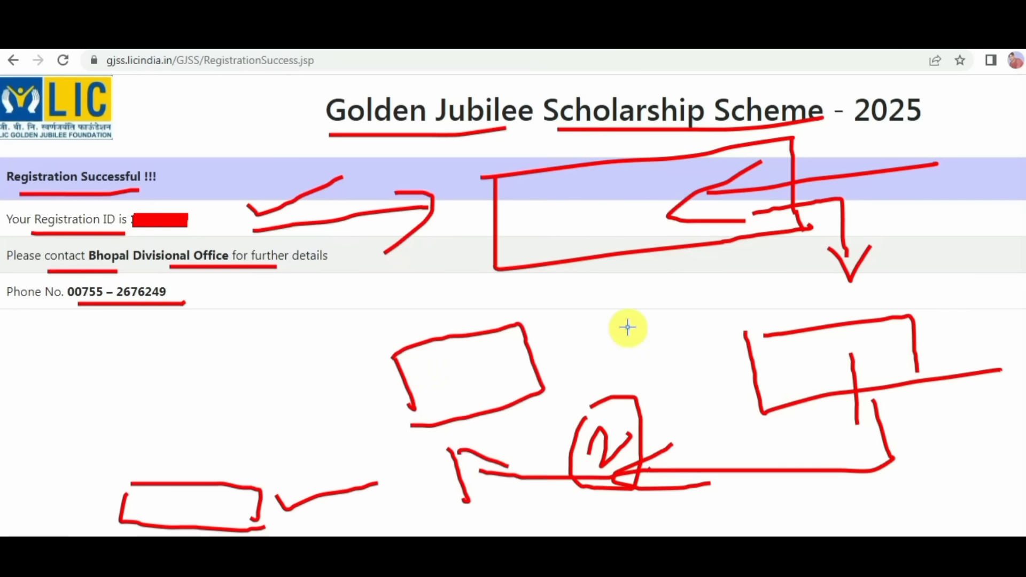